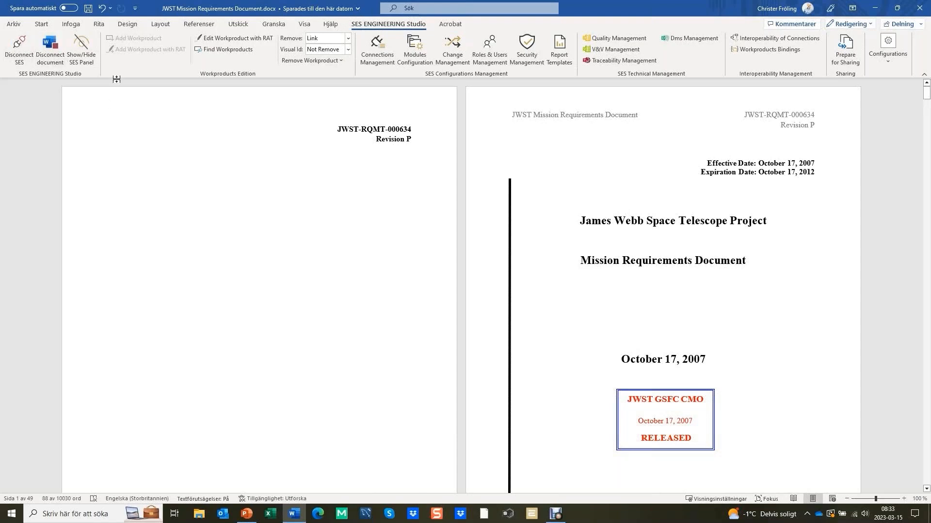
# Show the SES panel and select requirement MR-99 to locate it in the Word document
pyautogui.click(82, 61)
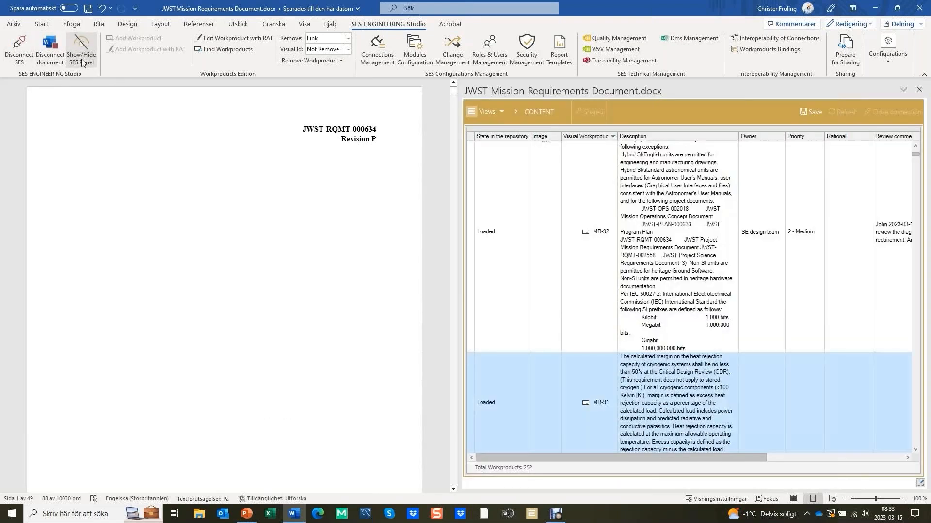
pyautogui.scroll(3, 701, 217)
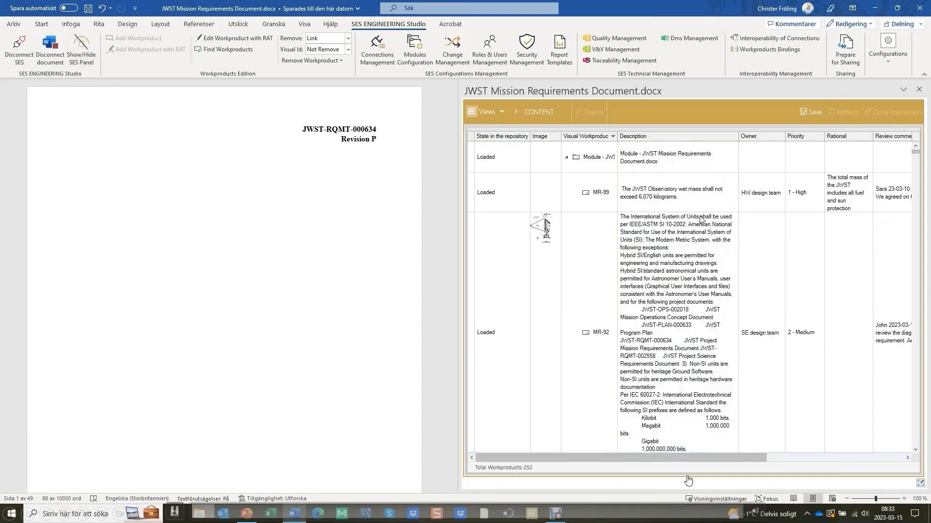
pyautogui.click(634, 195)
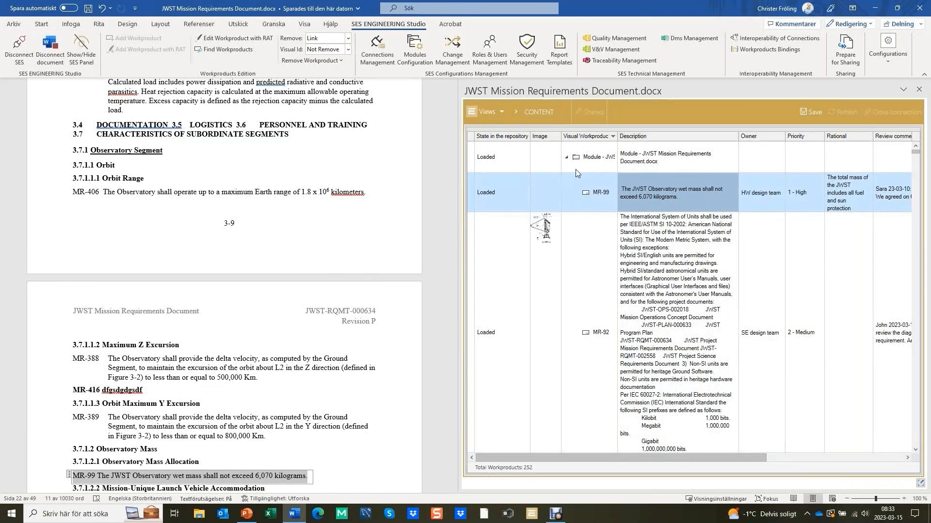
# Review the attributes of requirement MR-99 from its owner and priority through review comments and status to the approval date
pyautogui.click(749, 199)
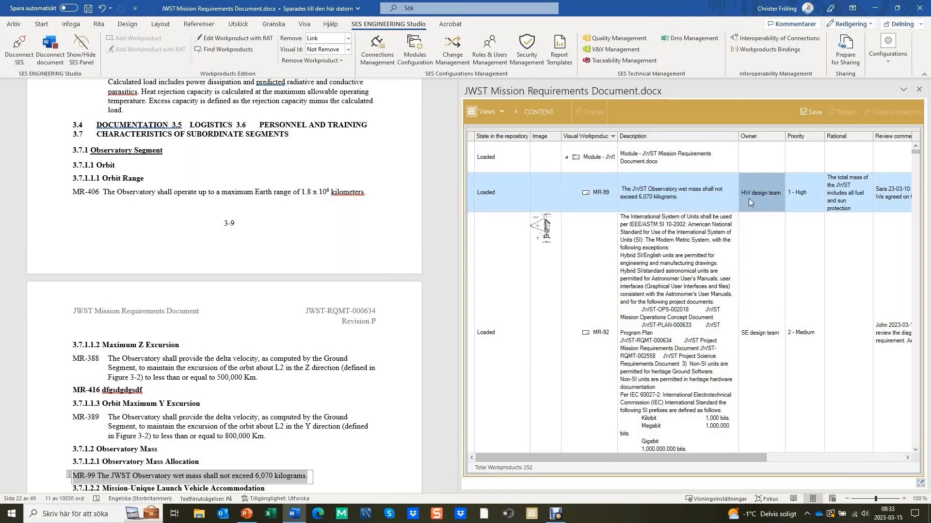
pyautogui.moveTo(548, 237)
pyautogui.press('Right')
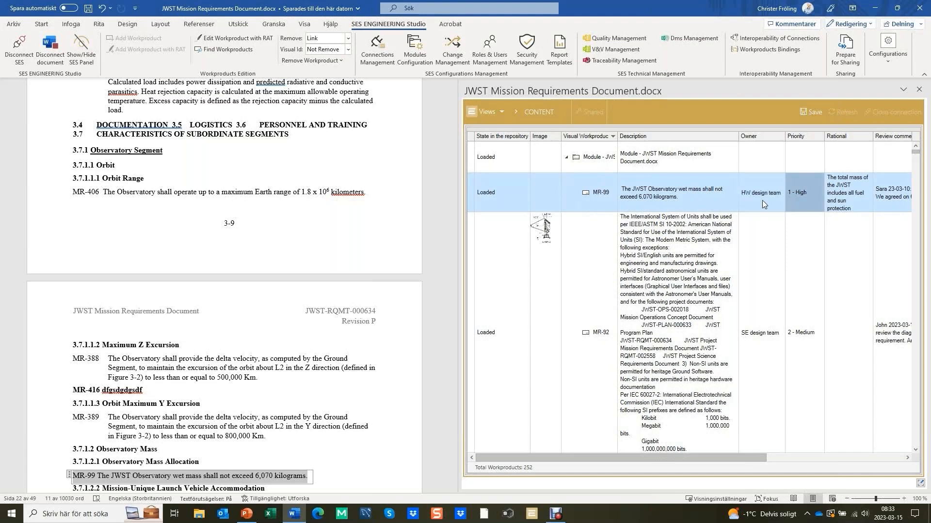
pyautogui.press('Right')
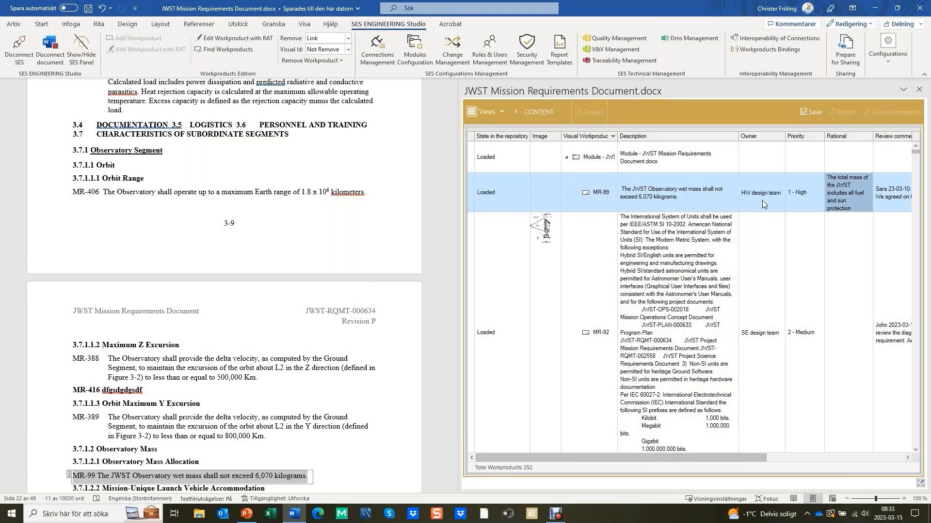
pyautogui.press('Right')
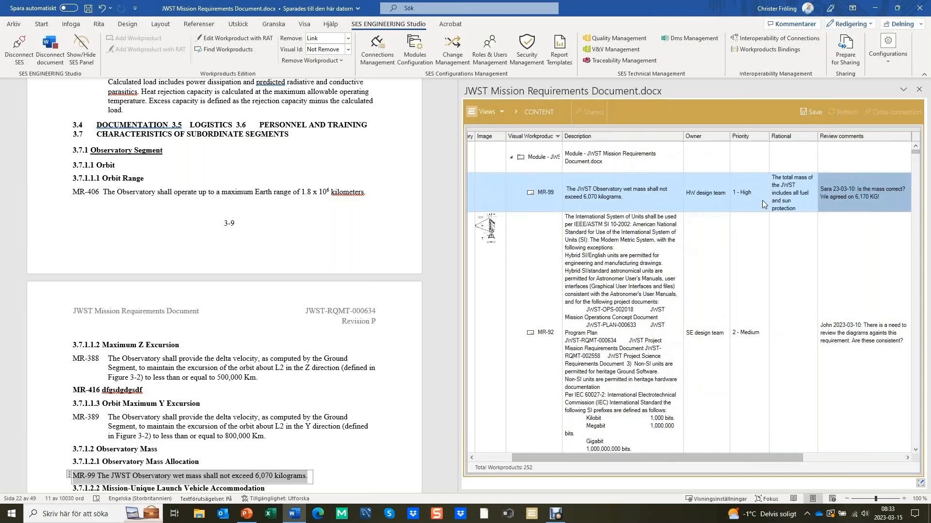
pyautogui.press('Right')
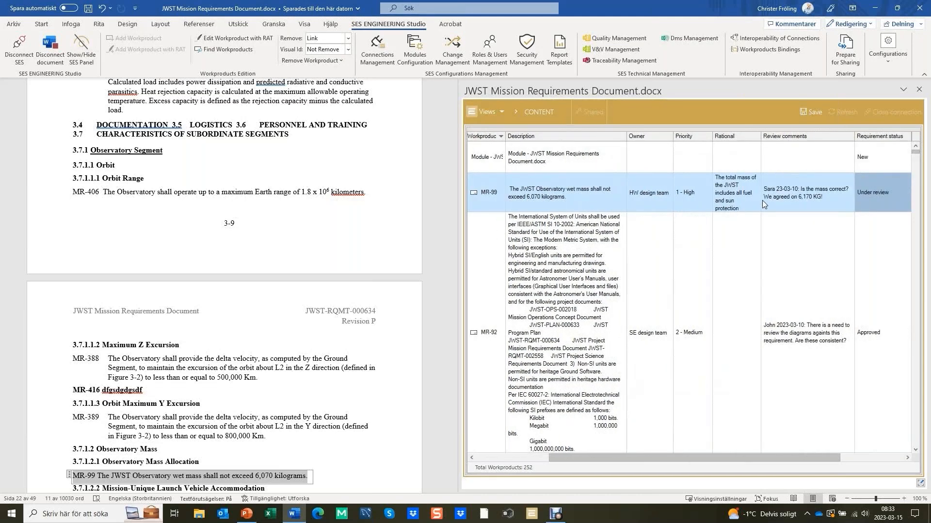
pyautogui.press('Right')
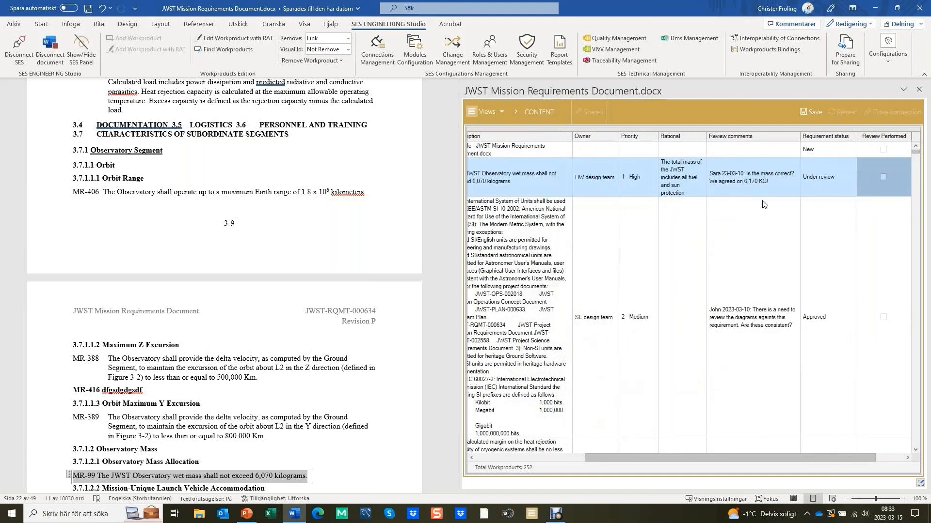
pyautogui.press('Right')
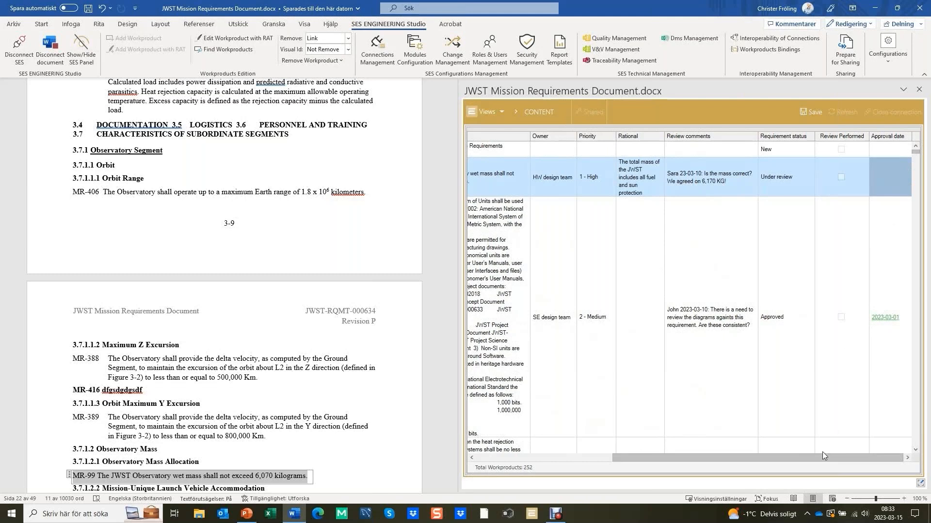
pyautogui.moveTo(718, 457); pyautogui.dragTo(571, 455)
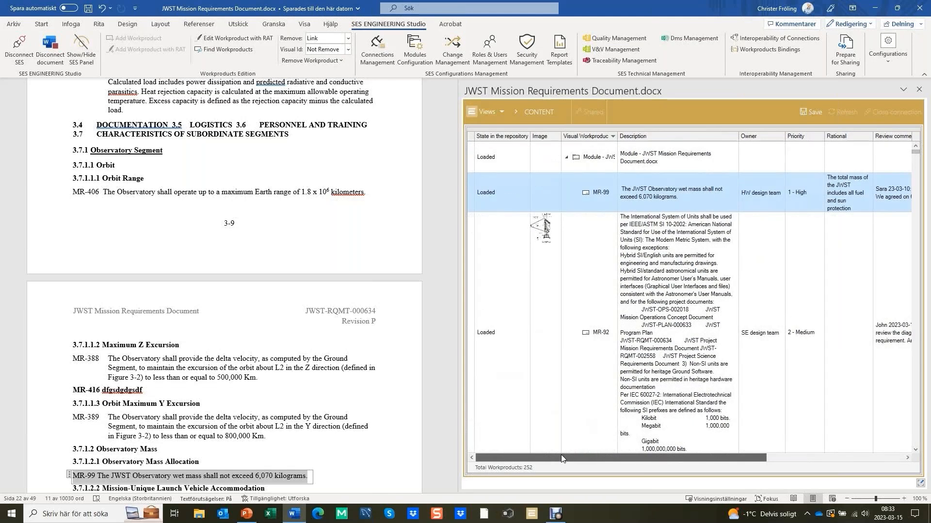
# Open enum management from requirement MR-92 and go through the Priority, Status, Yes/No and Verification Method enums
pyautogui.click(759, 250)
pyautogui.rightClick(758, 250)
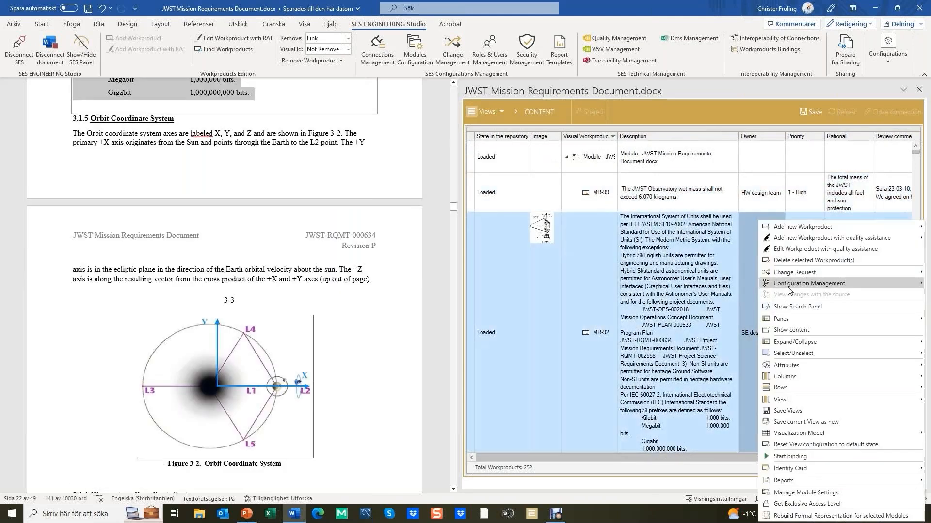
pyautogui.moveTo(793, 371)
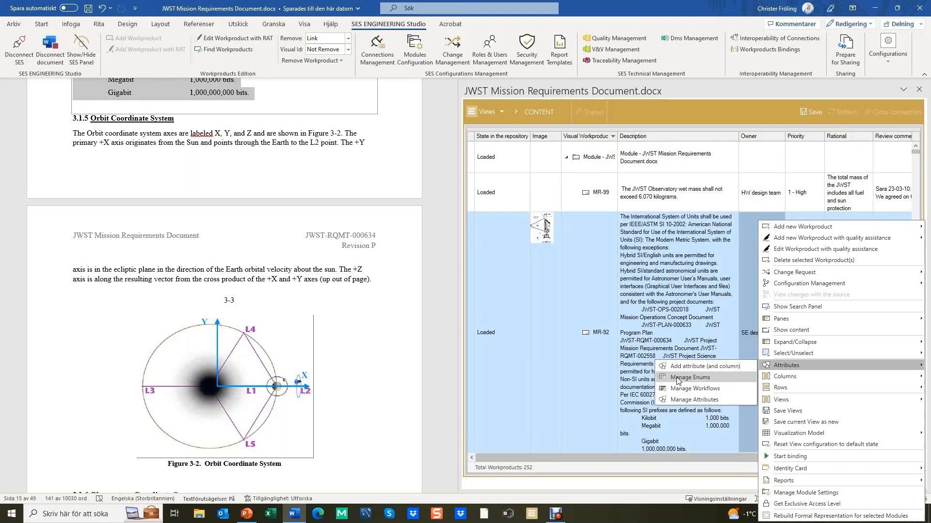
pyautogui.click(701, 379)
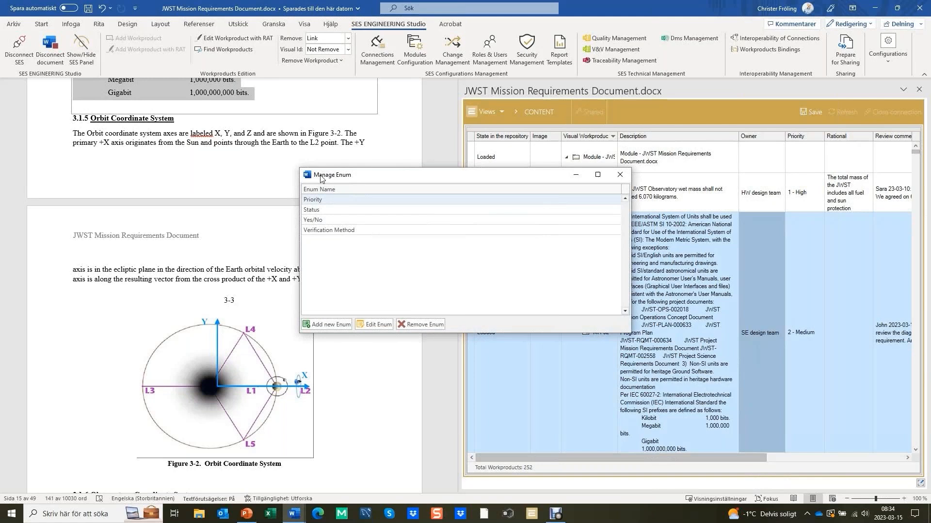
pyautogui.click(331, 199)
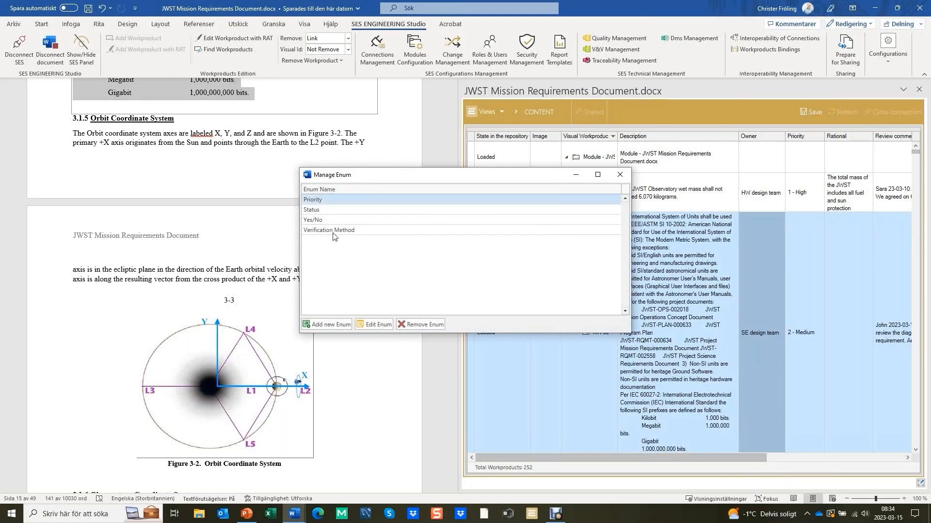
pyautogui.click(338, 212)
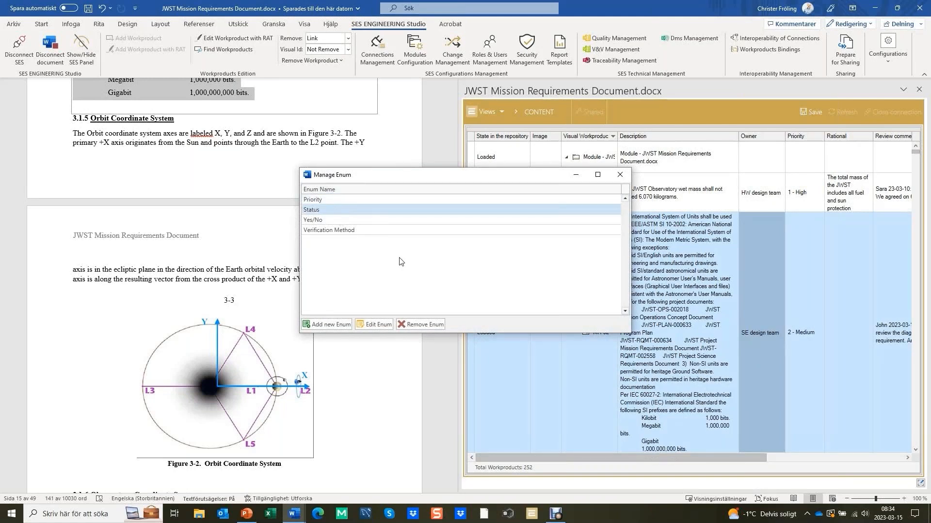
pyautogui.click(363, 220)
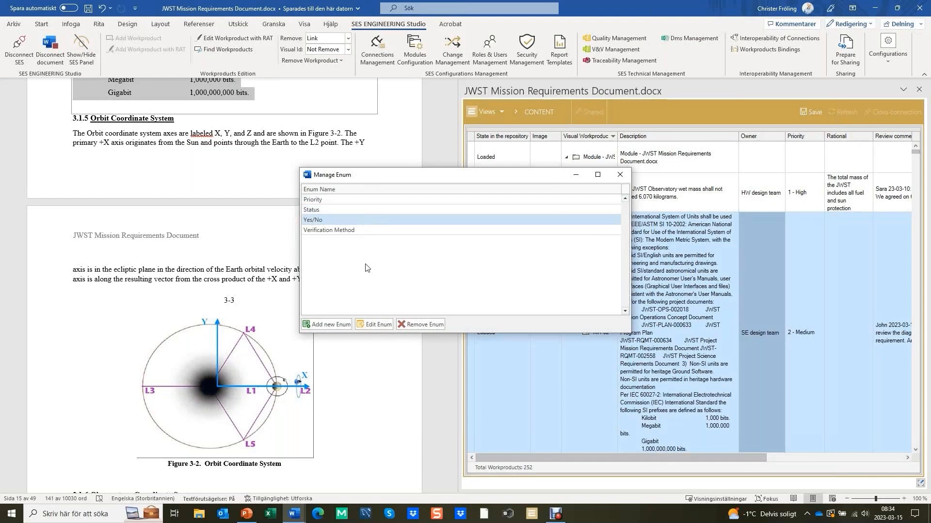
pyautogui.click(365, 231)
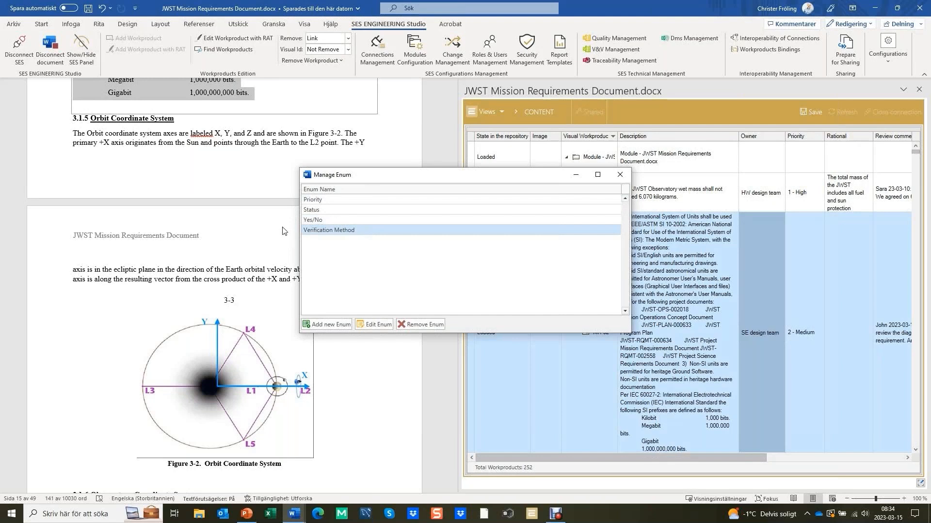
# Examine the values defined in the Verification Method enum, then close enum management
pyautogui.click(377, 326)
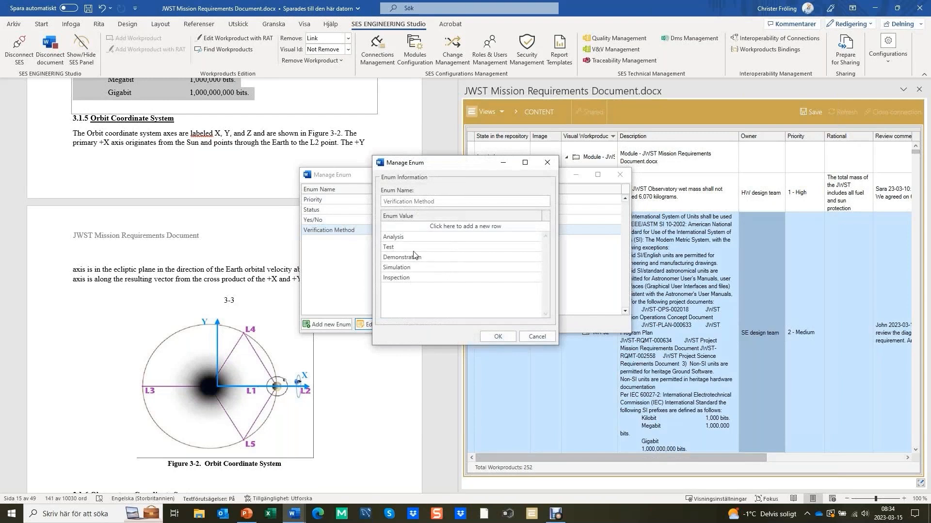
pyautogui.click(402, 239)
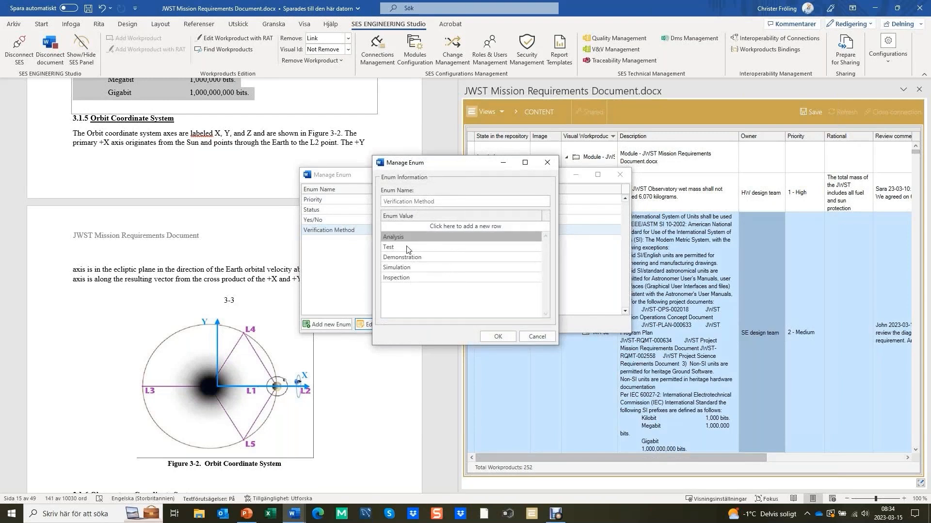
pyautogui.click(407, 248)
pyautogui.click(428, 257)
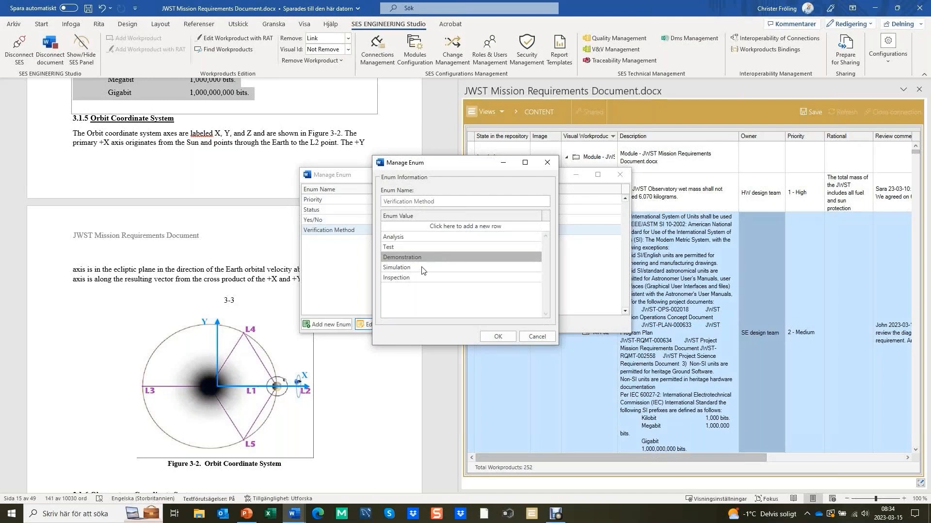
pyautogui.click(434, 267)
pyautogui.click(431, 279)
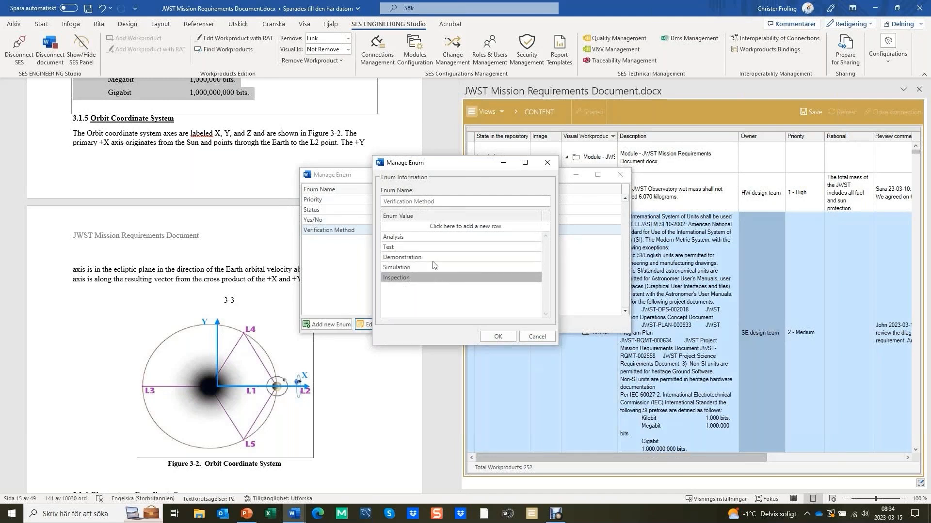
pyautogui.click(498, 338)
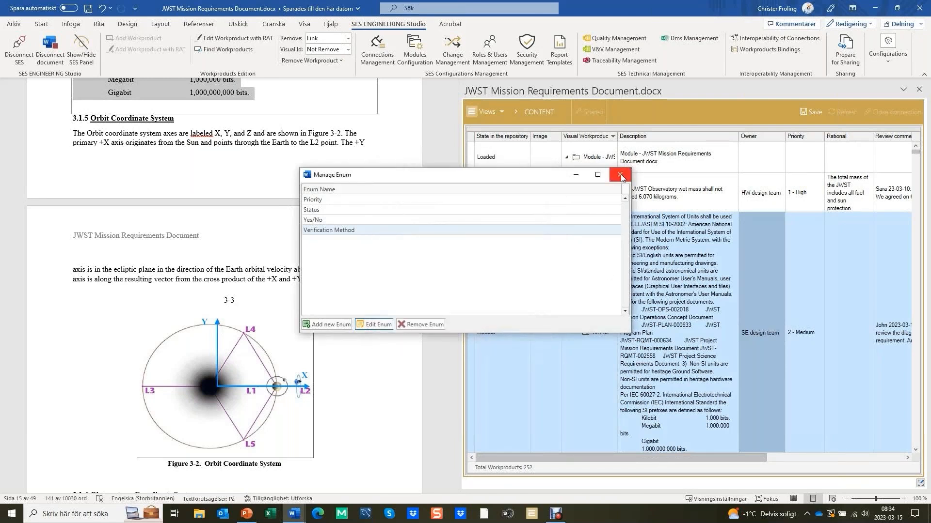
pyautogui.click(620, 174)
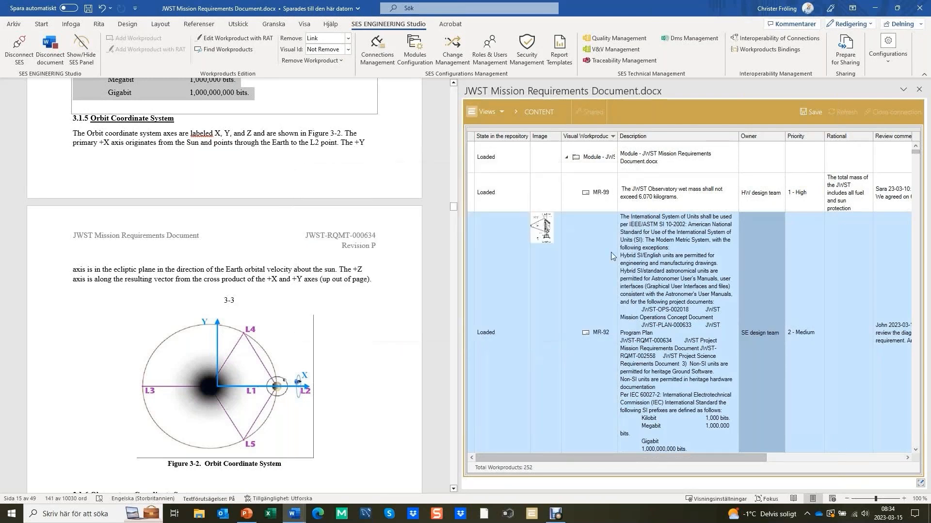
# Start a new attribute with its own column and name it "Verification method"
pyautogui.rightClick(763, 278)
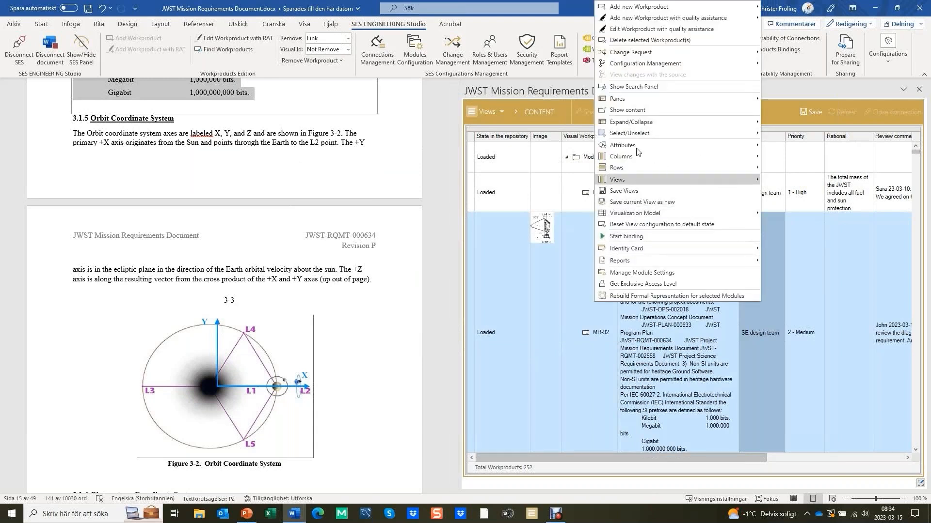
pyautogui.moveTo(636, 151)
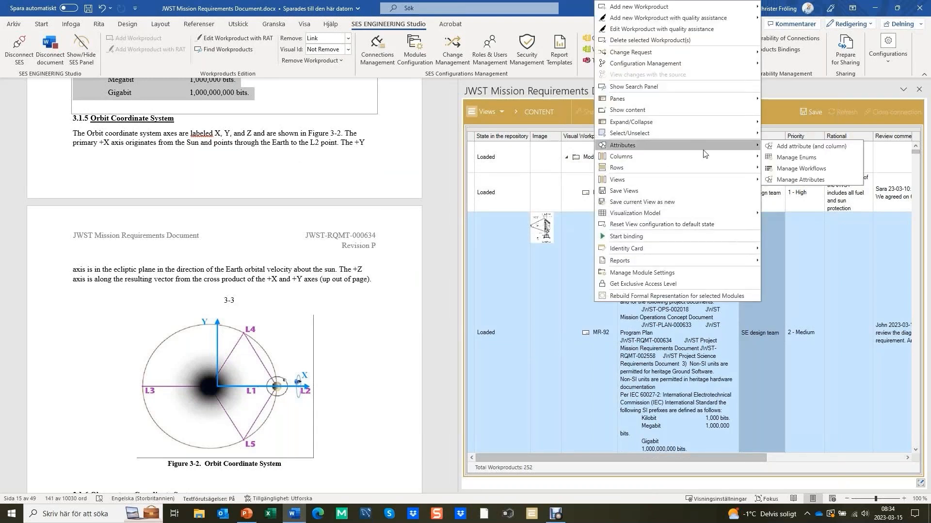
pyautogui.click(827, 150)
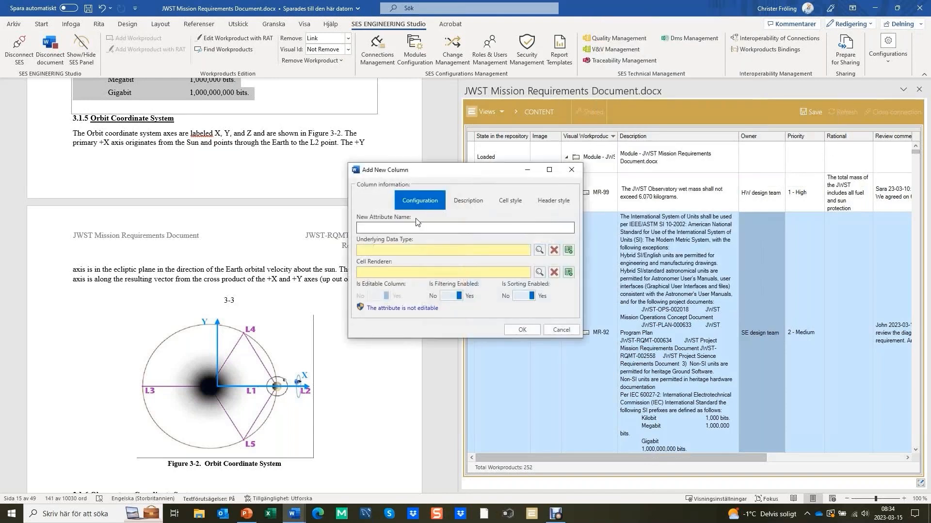
pyautogui.write('Verification method')
# Set the new column's header text to "Verification method"
pyautogui.click(468, 203)
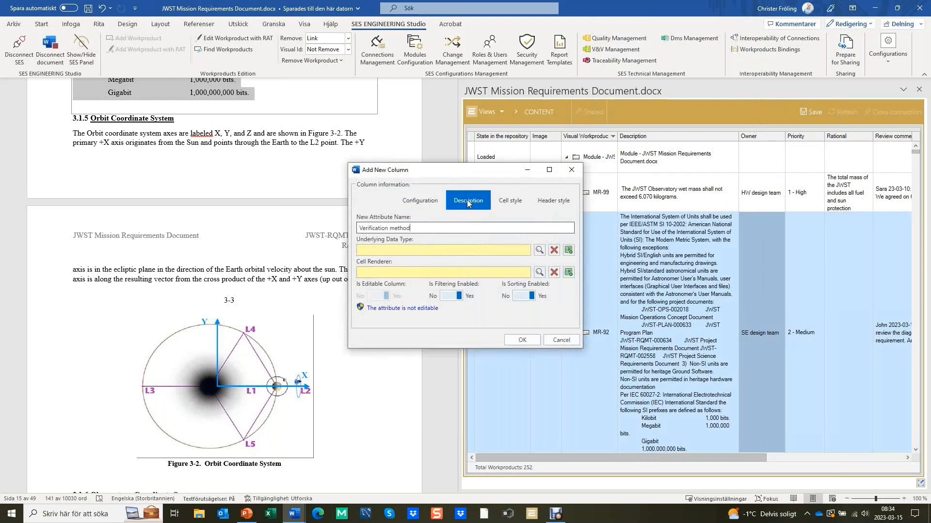
pyautogui.click(428, 229)
pyautogui.write('Verifi')
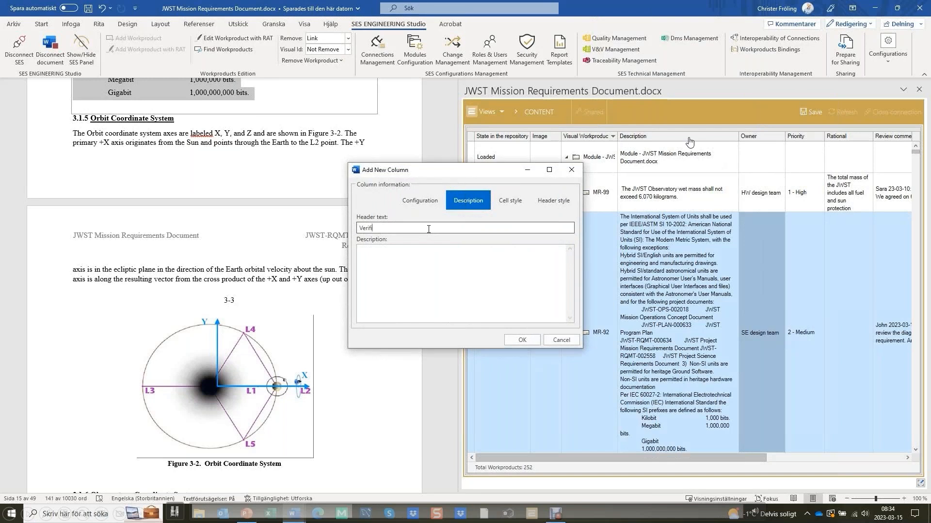
pyautogui.write('cation method')
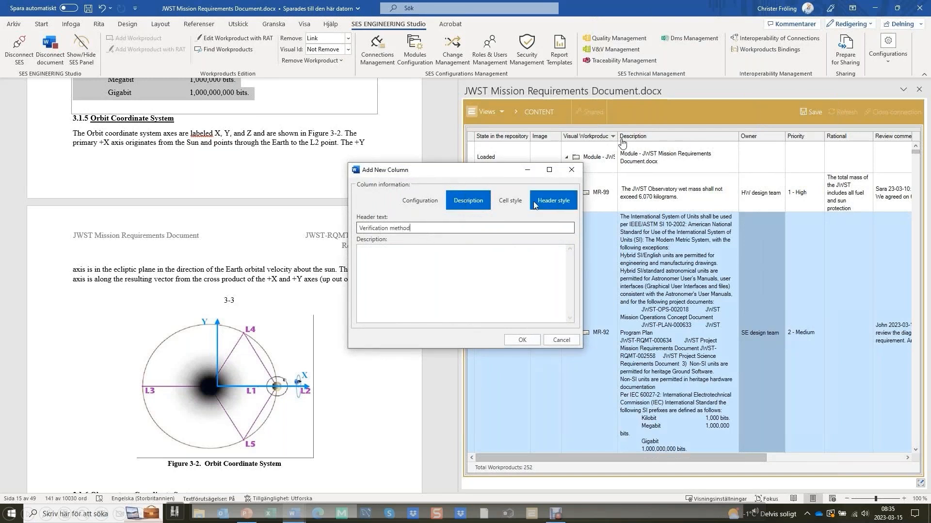
# Check the cell style and header style settings of the new column and try to confirm its creation
pyautogui.click(510, 200)
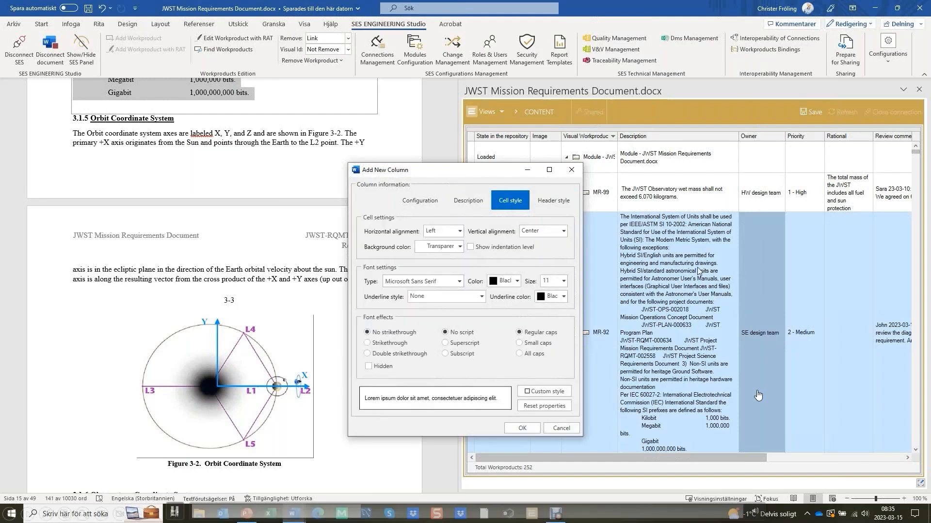
pyautogui.click(553, 201)
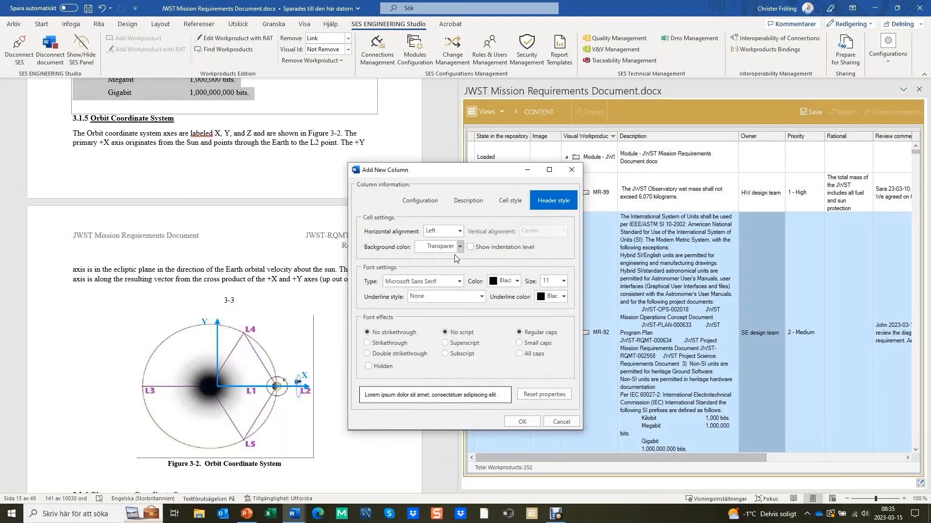
pyautogui.click(523, 421)
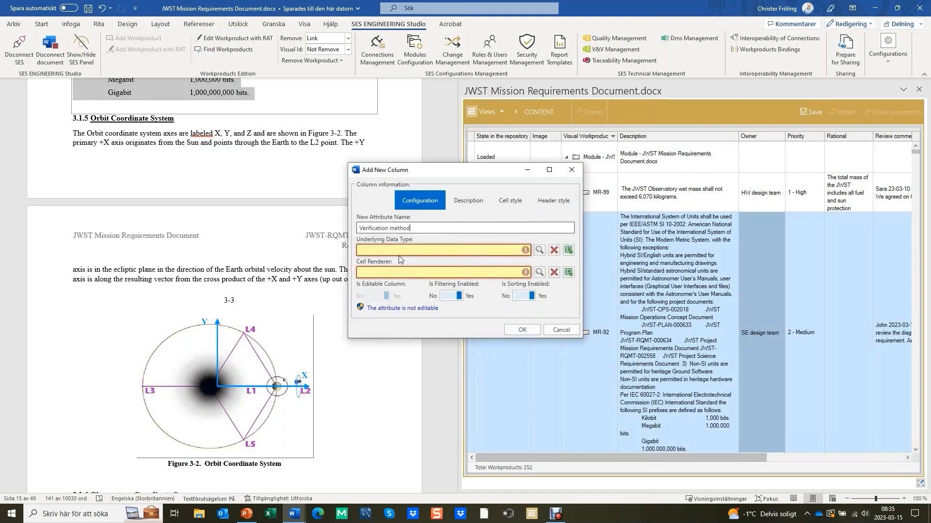
# Set the underlying data type of the new "Verification method" attribute to Enum
pyautogui.click(538, 252)
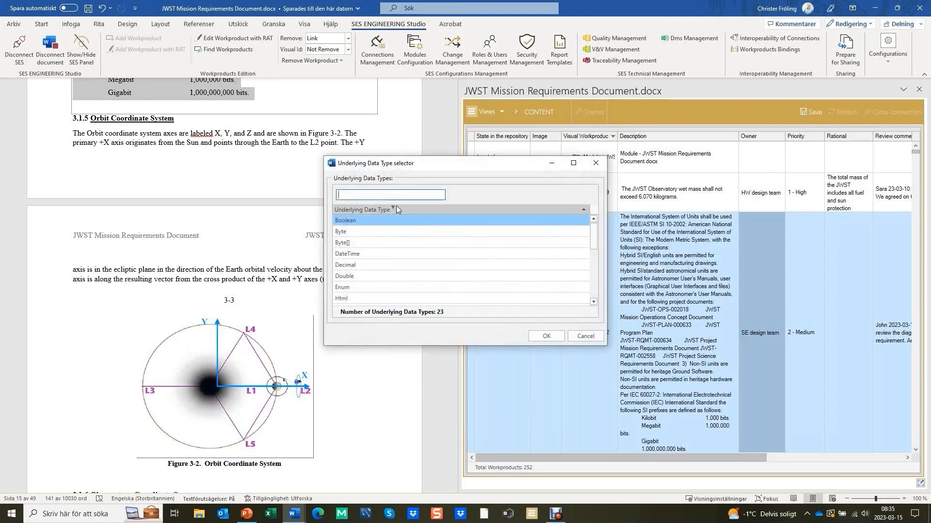
pyautogui.moveTo(596, 241)
pyautogui.mouseDown()
pyautogui.moveTo(595, 297)
pyautogui.moveTo(594, 238)
pyautogui.mouseUp()
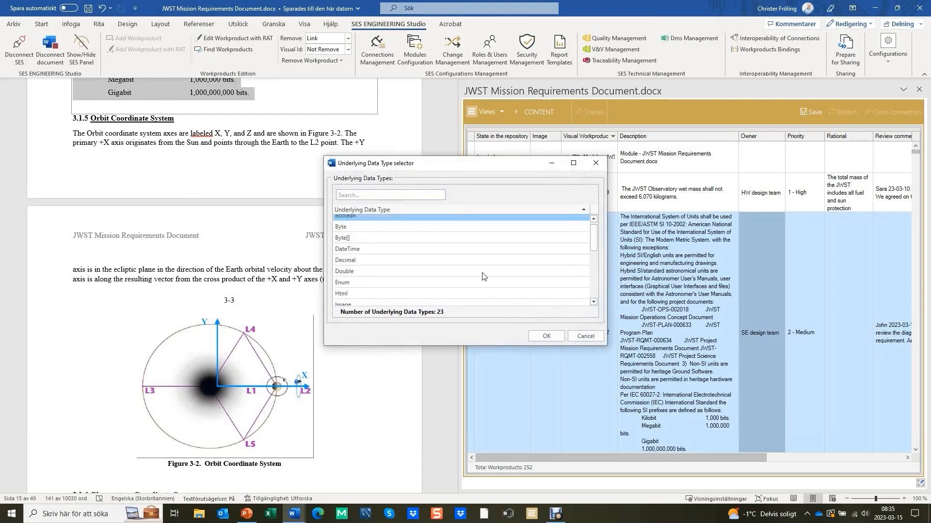
pyautogui.click(347, 285)
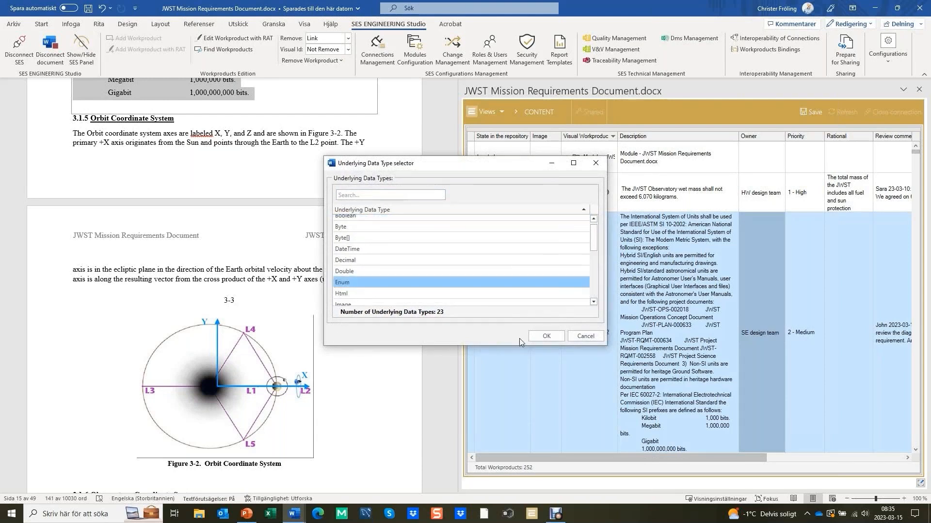
pyautogui.click(545, 336)
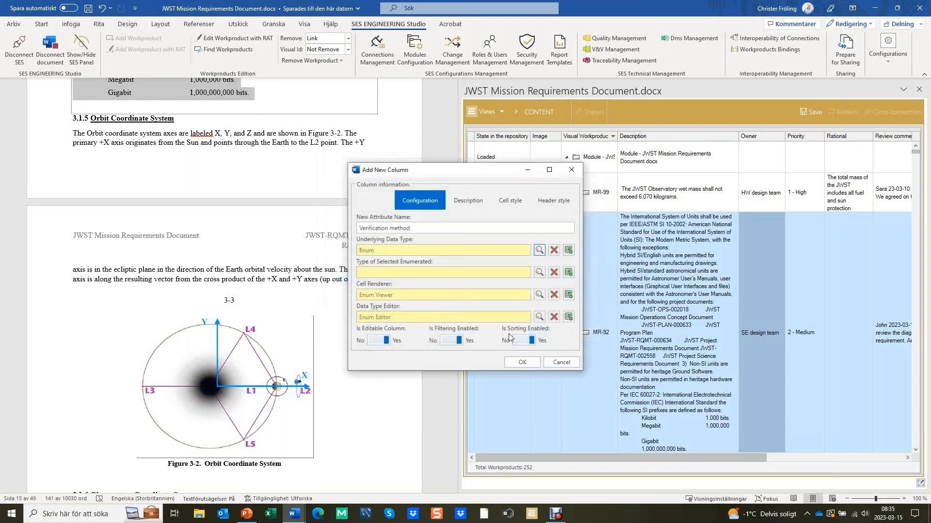
# Set the attribute's enumerated type to Verification Method and create the new column
pyautogui.click(539, 273)
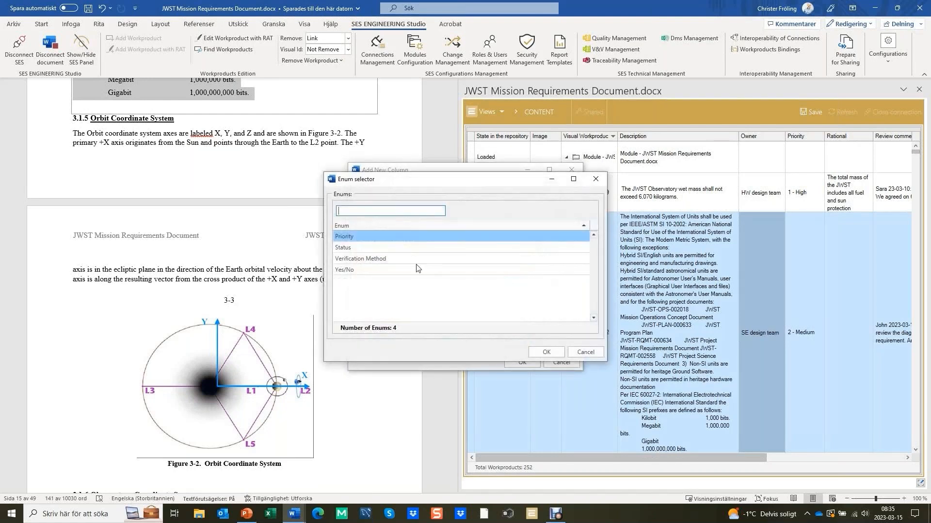
pyautogui.click(391, 260)
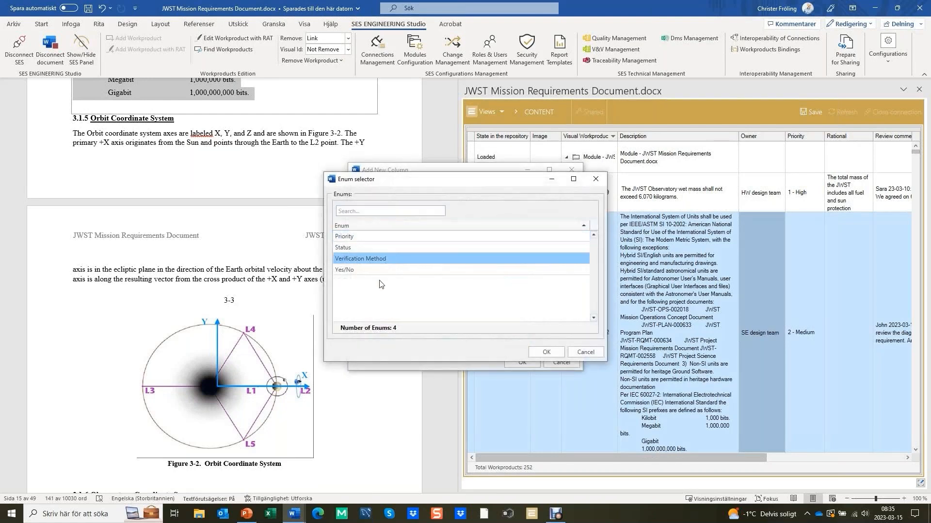
pyautogui.click(544, 352)
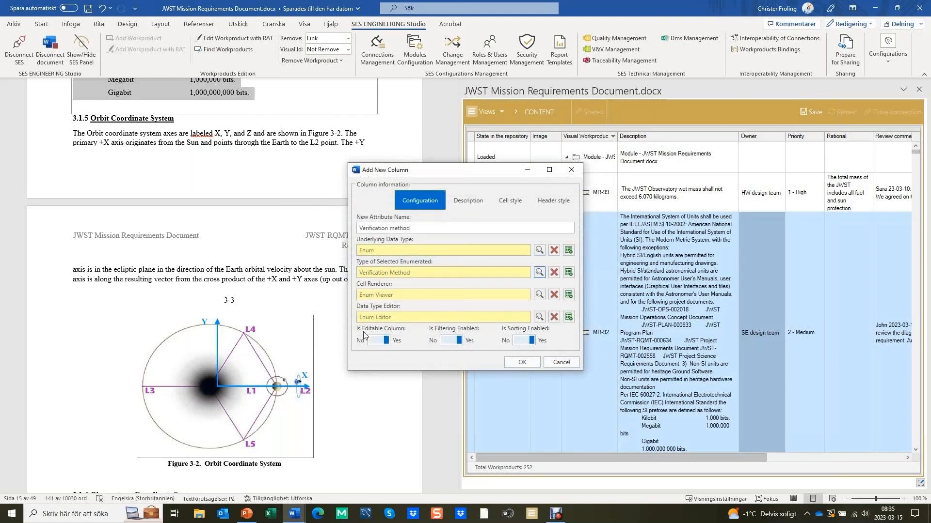
pyautogui.click(522, 363)
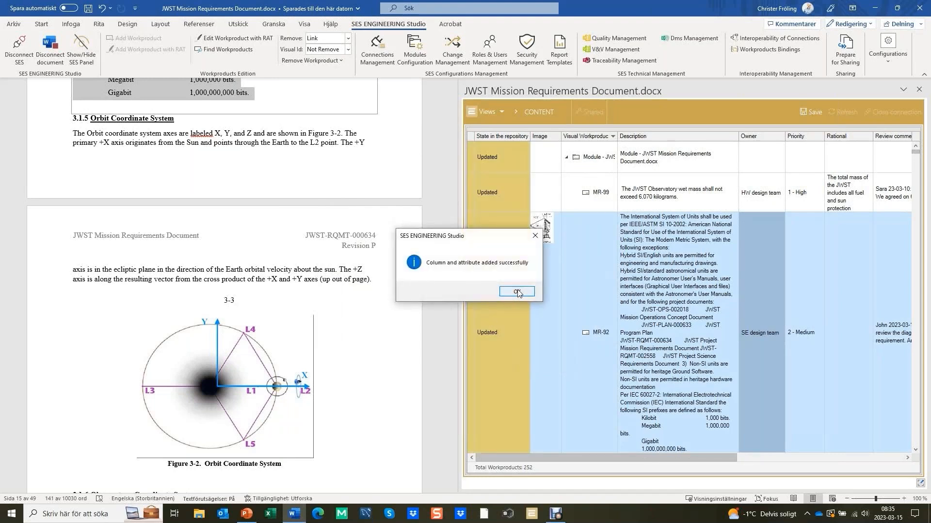
pyautogui.click(517, 293)
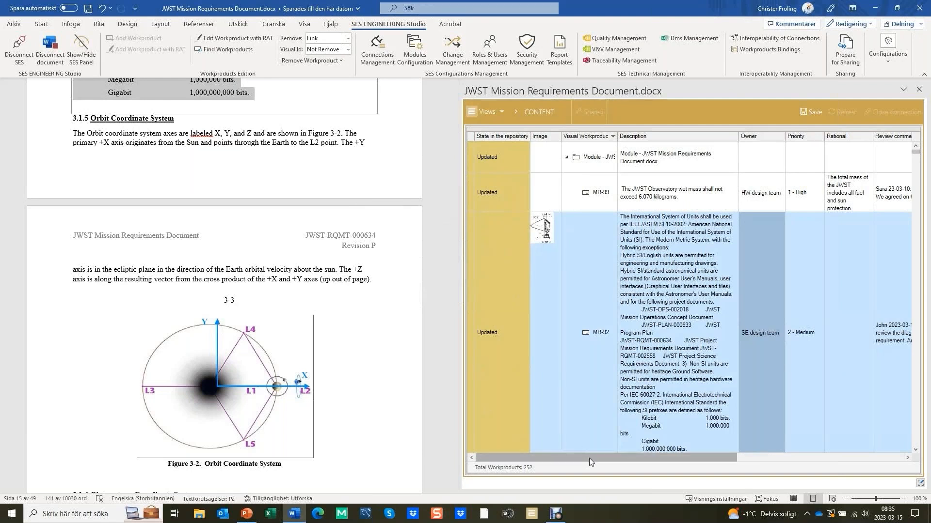
# Move the "Verification method" column so it sits between Priority and Rational
pyautogui.moveTo(589, 458); pyautogui.dragTo(637, 461)
pyautogui.click(818, 459)
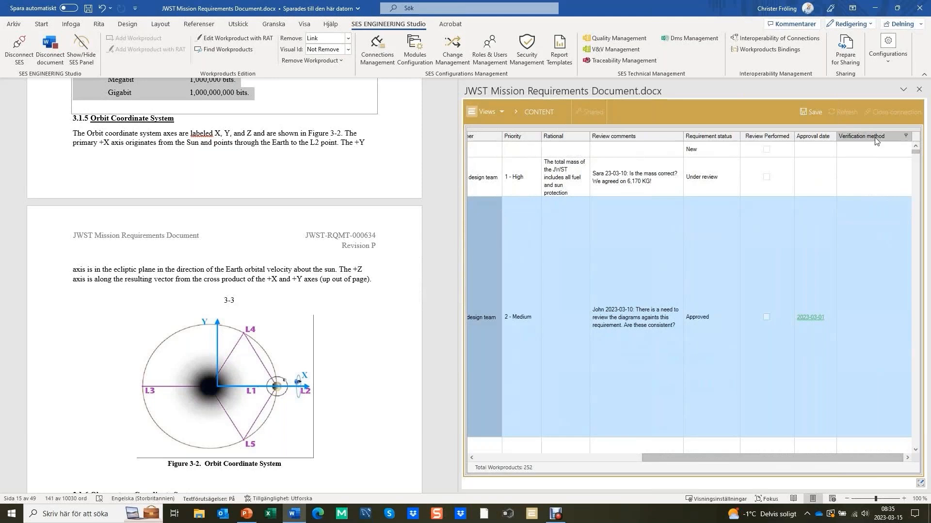
pyautogui.moveTo(859, 141); pyautogui.dragTo(543, 141)
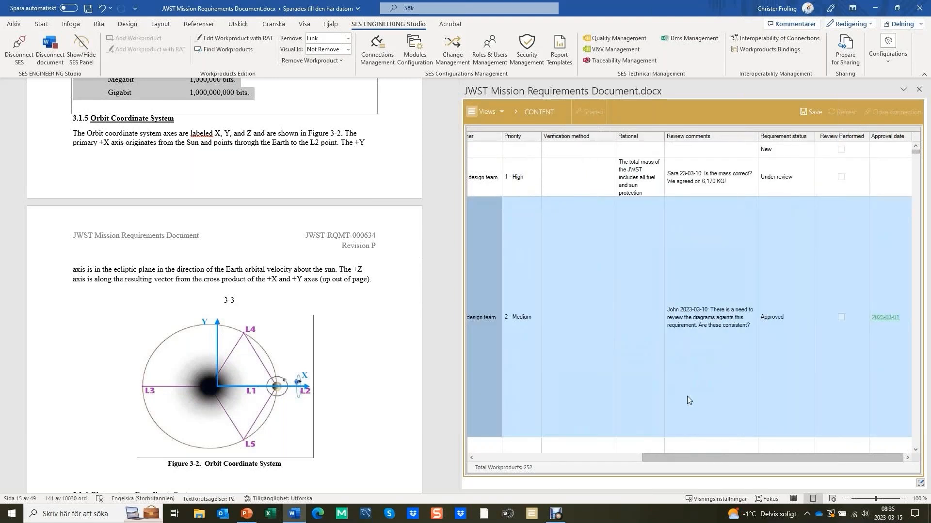
# Set the verification method of requirement MR-99 to Test
pyautogui.moveTo(691, 457); pyautogui.dragTo(504, 457)
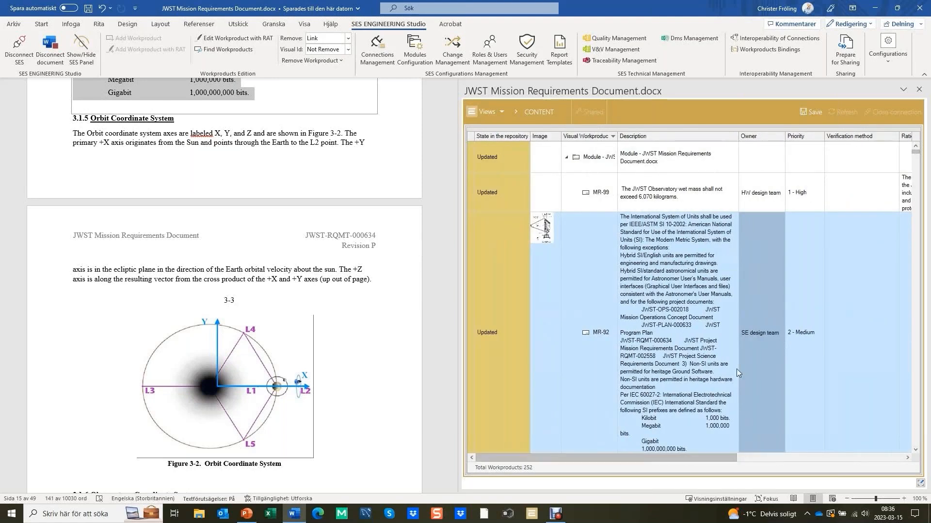
pyautogui.click(871, 185)
pyautogui.click(874, 188)
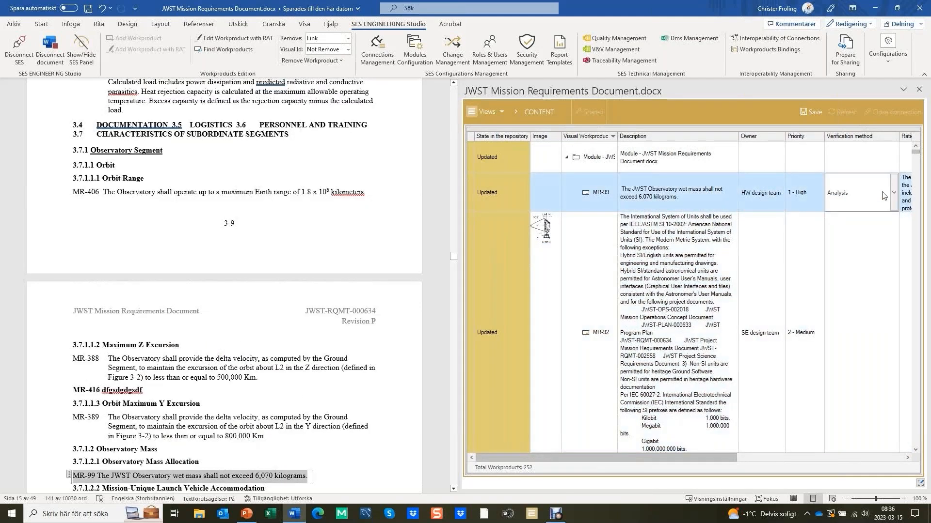
pyautogui.click(897, 192)
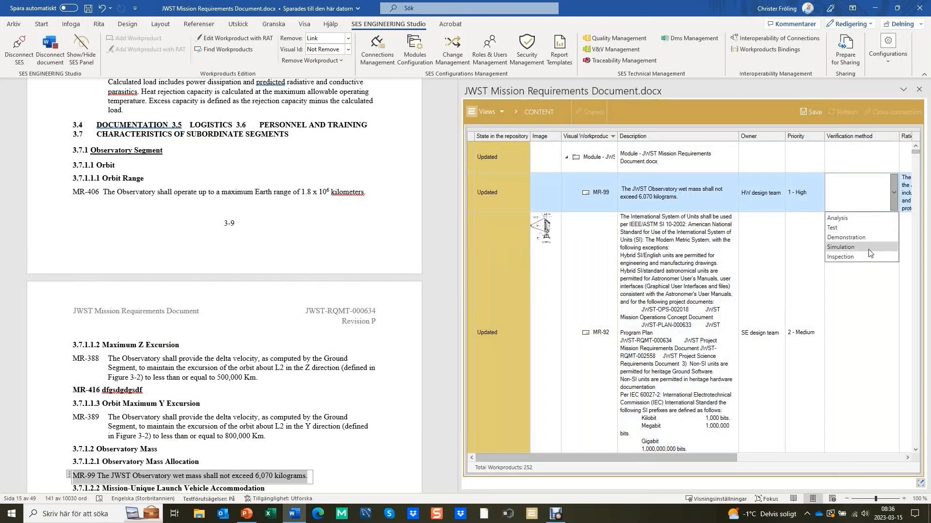
pyautogui.click(838, 234)
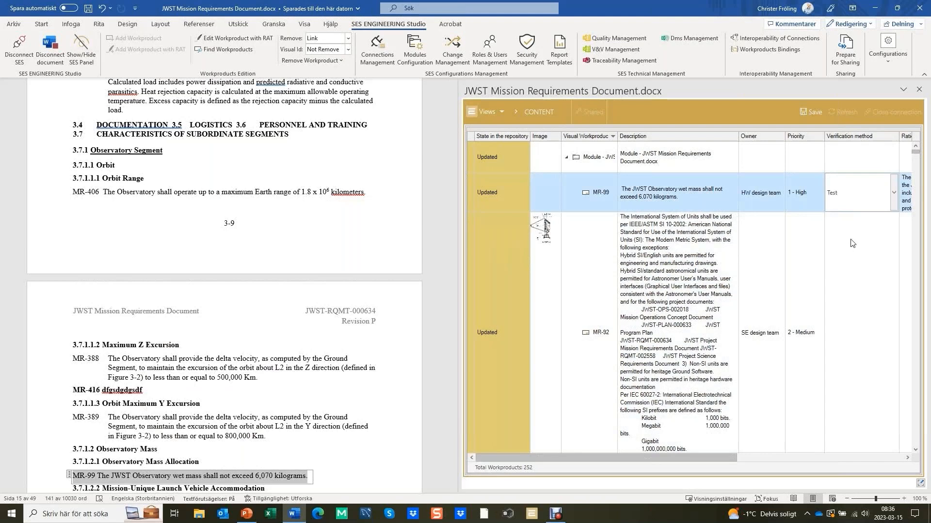
pyautogui.click(848, 250)
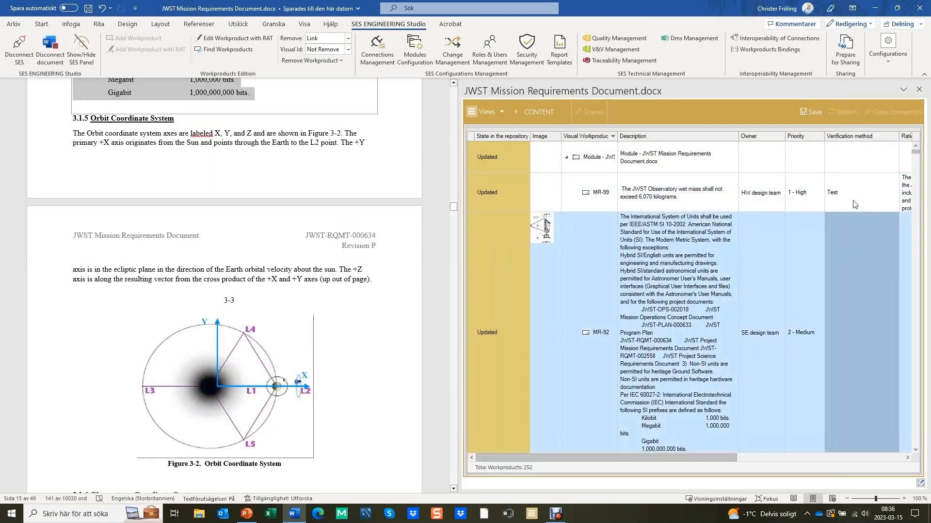
# Save all changes to the JWST Mission Requirements Document module and its connection
pyautogui.click(816, 114)
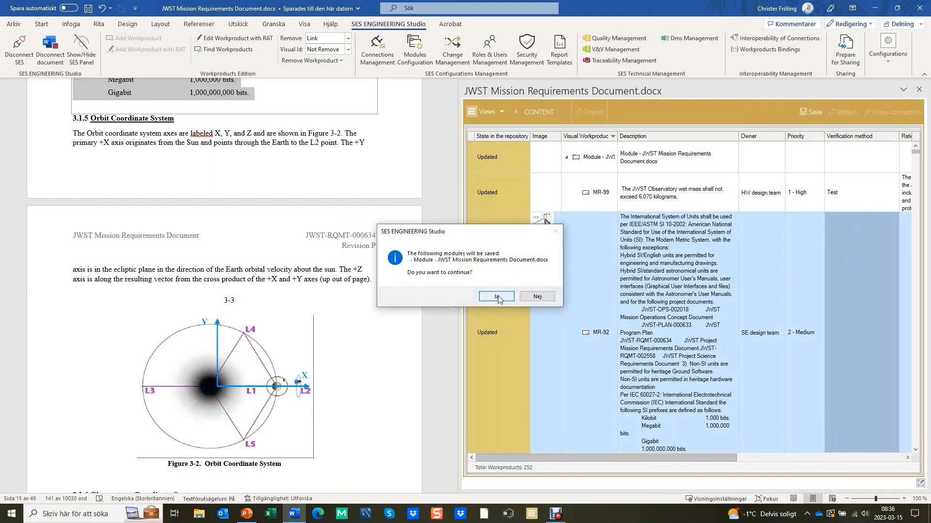
pyautogui.click(497, 297)
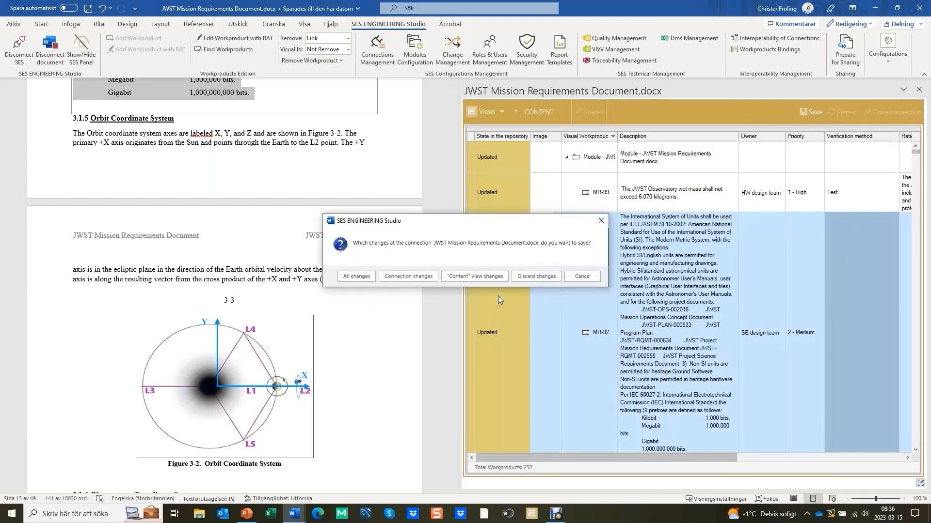
pyautogui.click(370, 279)
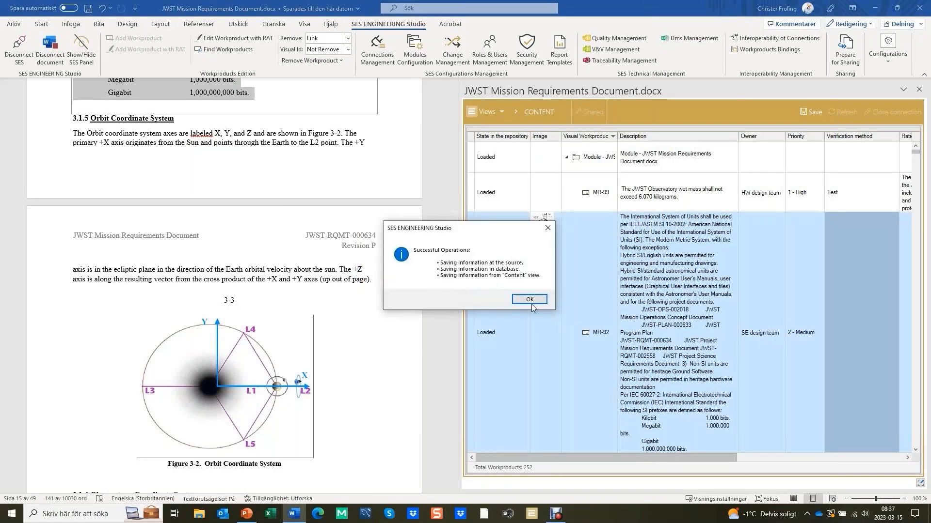
pyautogui.click(529, 299)
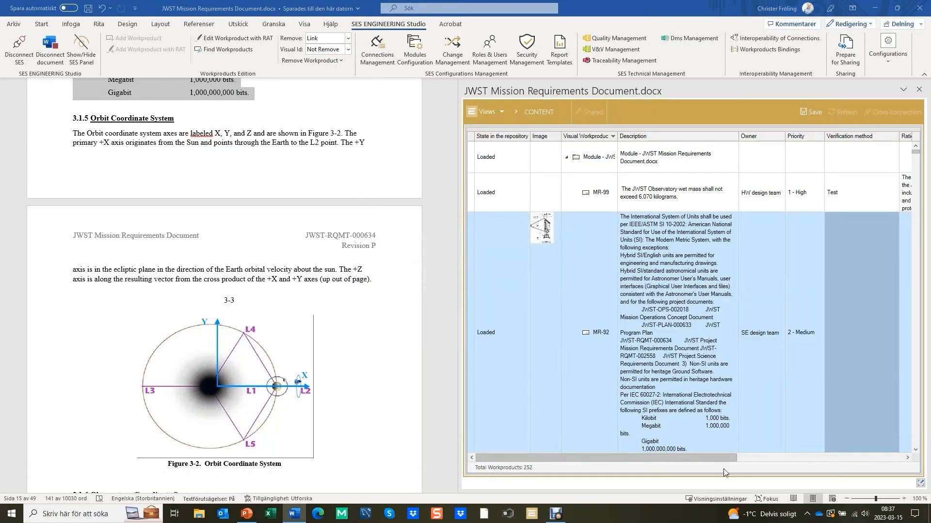
# Read the review comment on requirement MR-99 about the observatory mass
pyautogui.click(747, 458)
pyautogui.moveTo(677, 457); pyautogui.dragTo(606, 463)
pyautogui.click(771, 460)
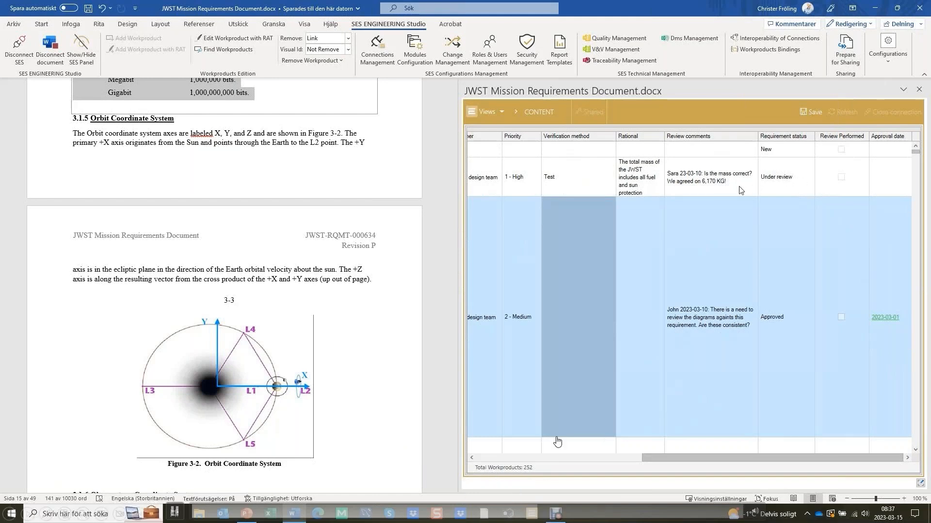
pyautogui.click(702, 187)
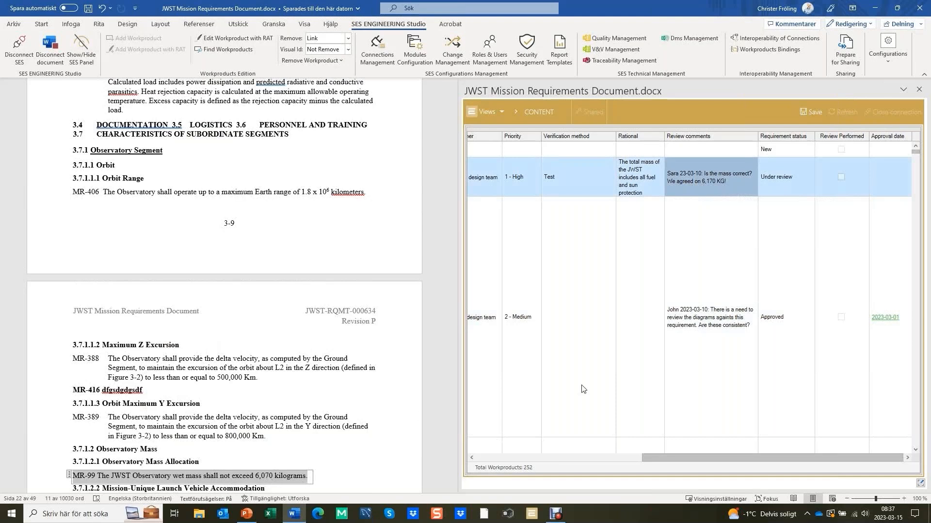
# Edit MR-99 with quality assistance, changing its wet mass limit to 6,170 kilograms, and save the requirement
pyautogui.moveTo(658, 464); pyautogui.dragTo(485, 465)
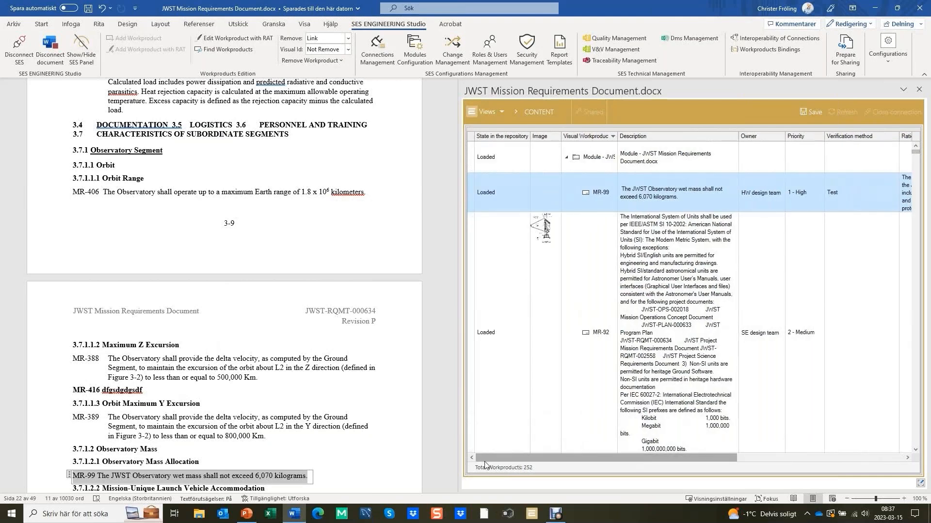
pyautogui.click(268, 477)
pyautogui.moveTo(265, 477); pyautogui.dragTo(262, 477)
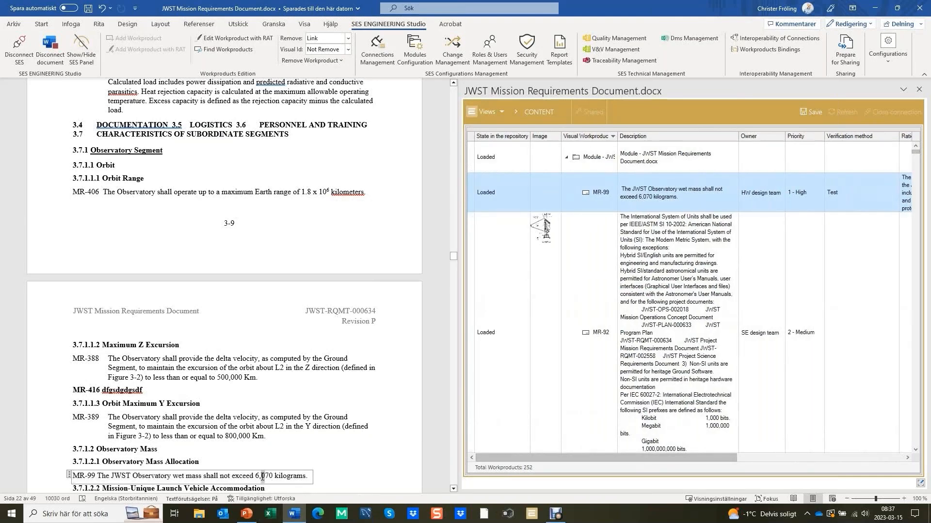
pyautogui.click(664, 195)
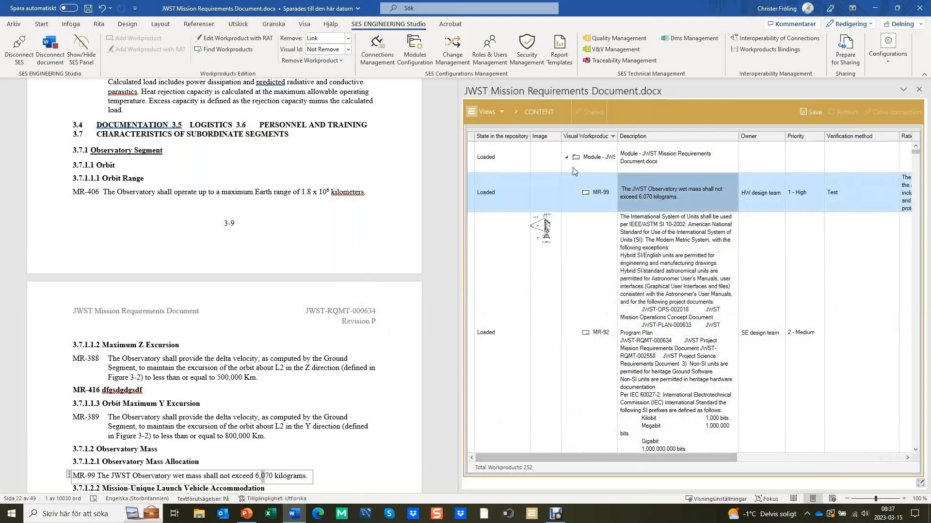
pyautogui.rightClick(655, 192)
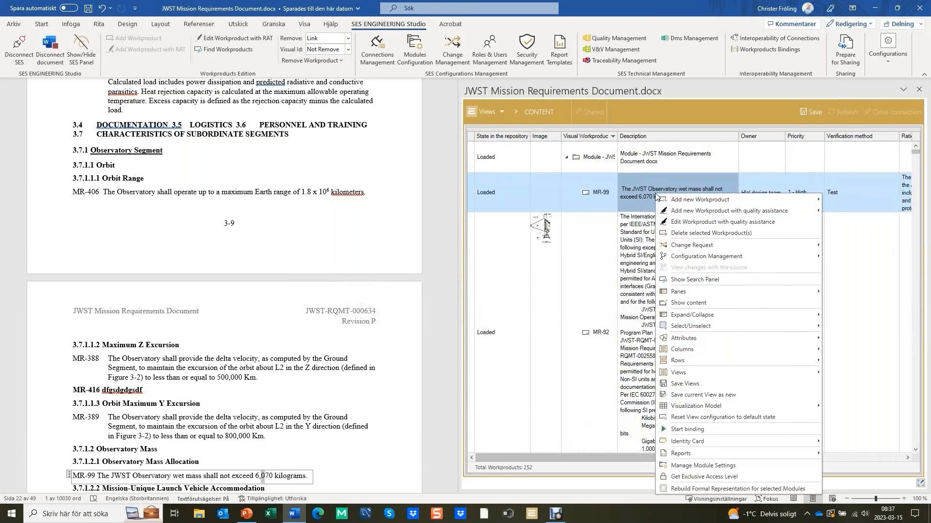
pyautogui.click(744, 223)
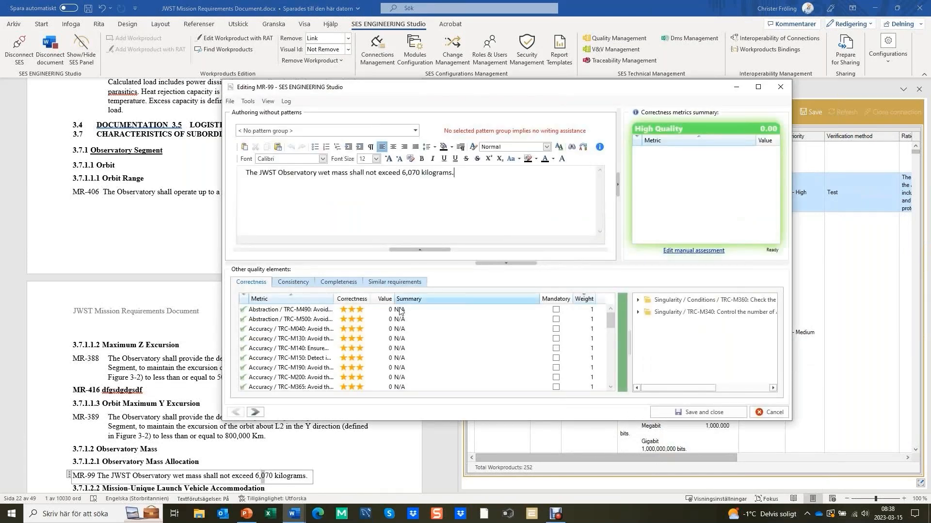
pyautogui.moveTo(413, 173); pyautogui.dragTo(408, 173)
pyautogui.write('1')
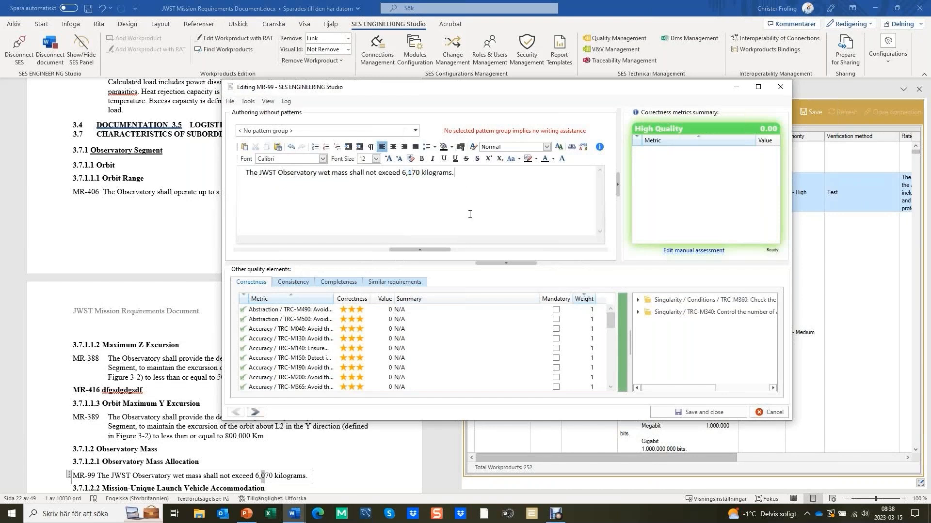
pyautogui.click(724, 415)
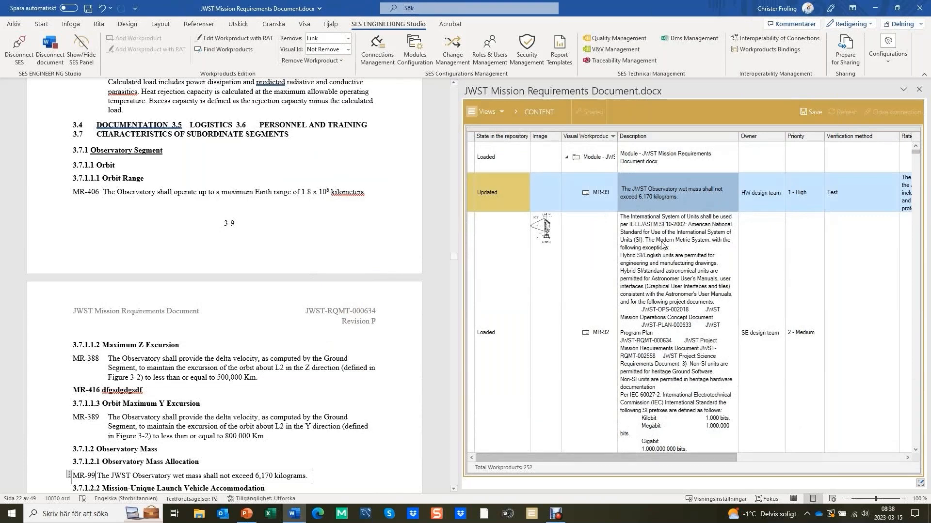
# Mark the review of MR-99 as performed and set its requirement status to Approved
pyautogui.moveTo(728, 457); pyautogui.dragTo(895, 458)
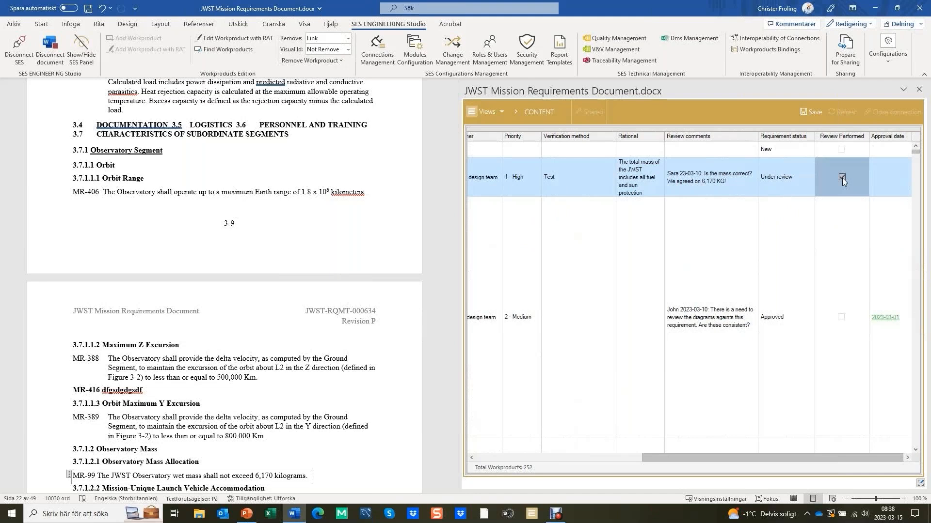
pyautogui.click(780, 180)
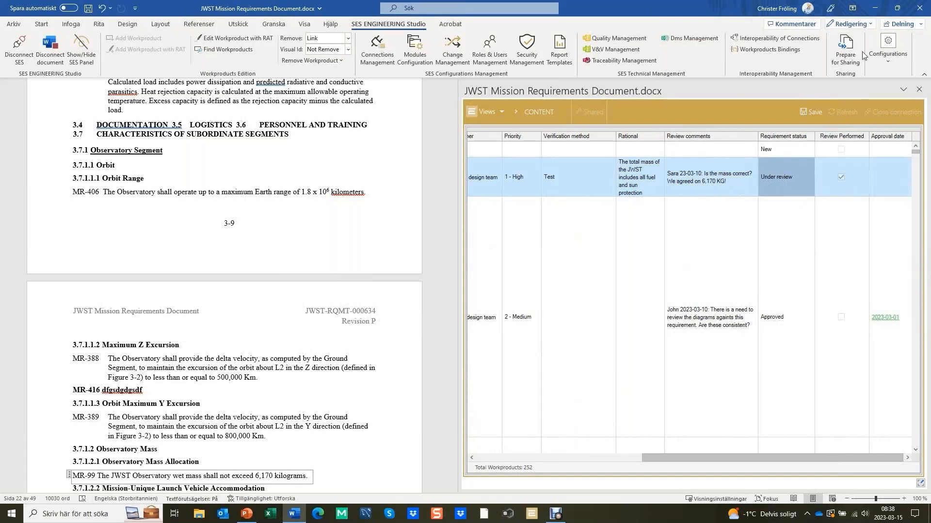
pyautogui.click(798, 181)
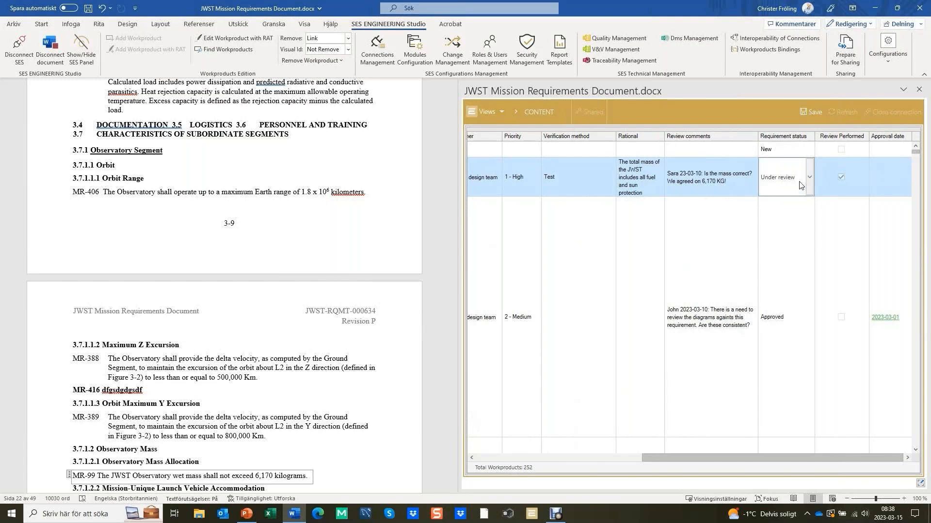
pyautogui.click(809, 180)
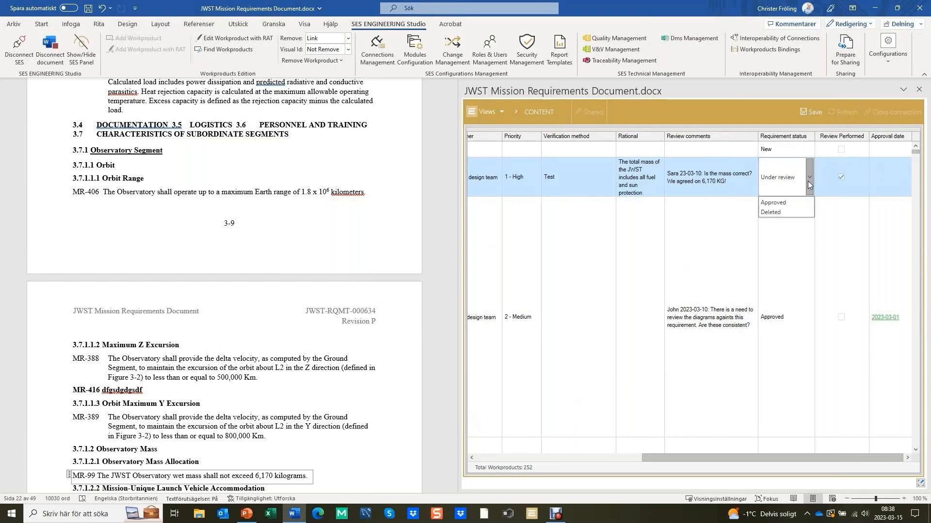
pyautogui.click(785, 204)
# Enter 2023-03-14 as the approval date of requirement MR-99
pyautogui.click(892, 183)
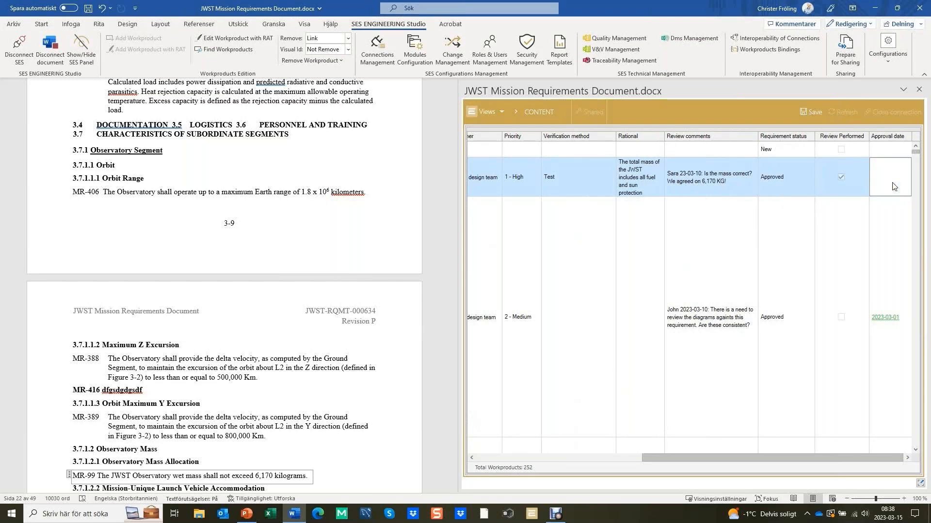
pyautogui.click(892, 183)
pyautogui.write('2023-03-14')
pyautogui.click(791, 180)
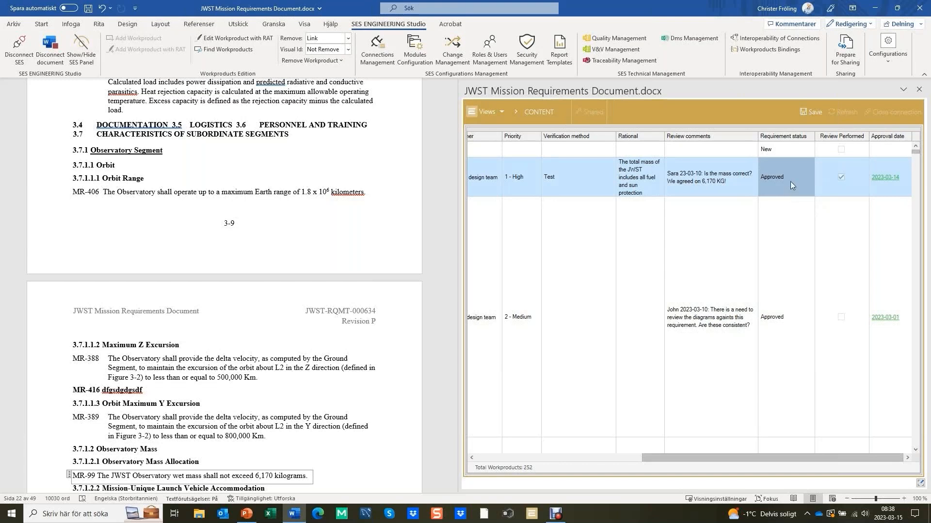
# Check which status changes are offered for the New requirement in the first row and for the approved requirement MR-99
pyautogui.click(802, 178)
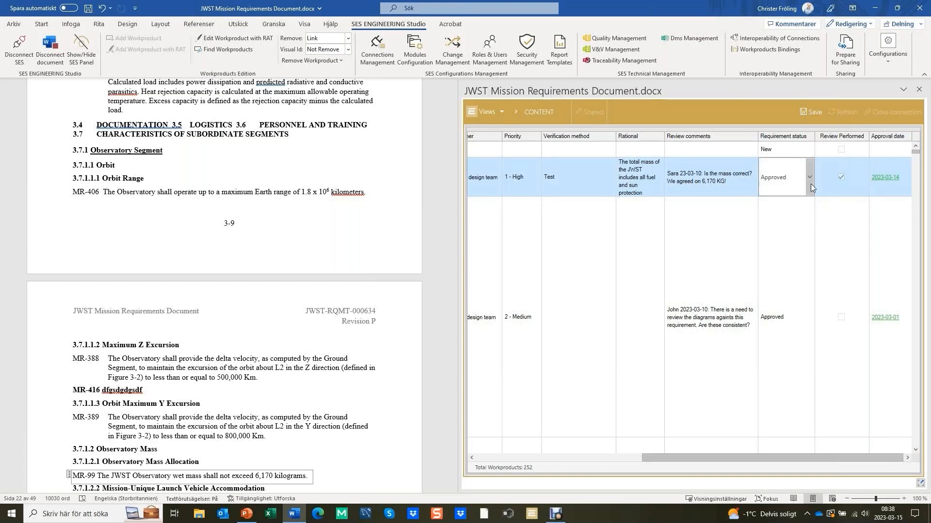
pyautogui.click(809, 150)
pyautogui.click(809, 150)
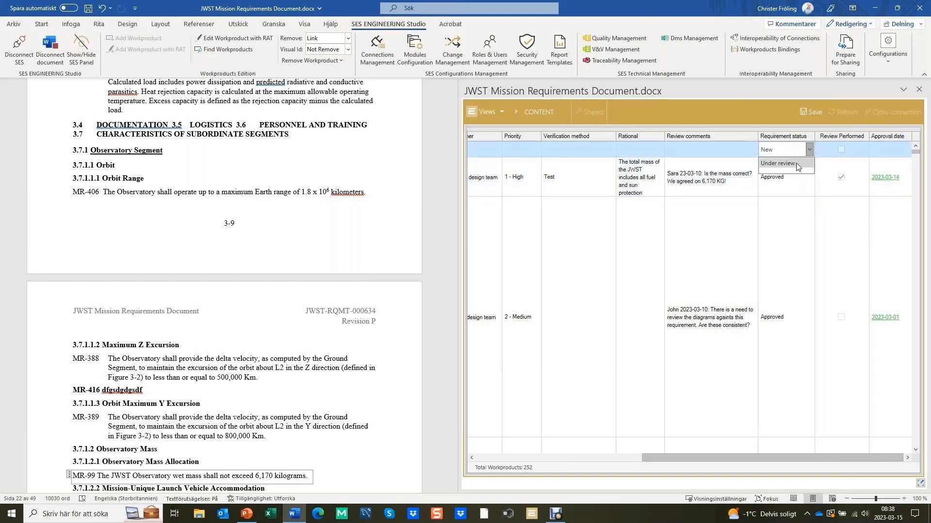
pyautogui.click(801, 175)
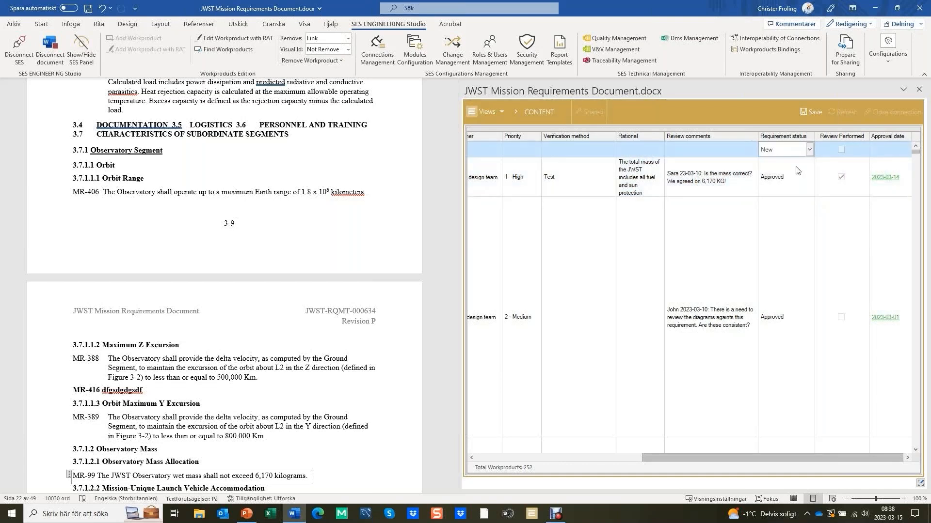
pyautogui.click(810, 178)
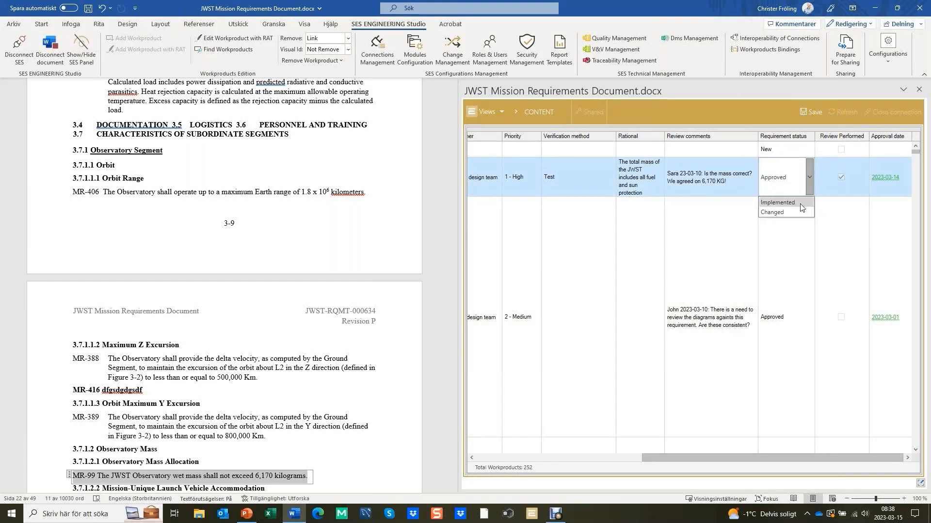
pyautogui.click(793, 183)
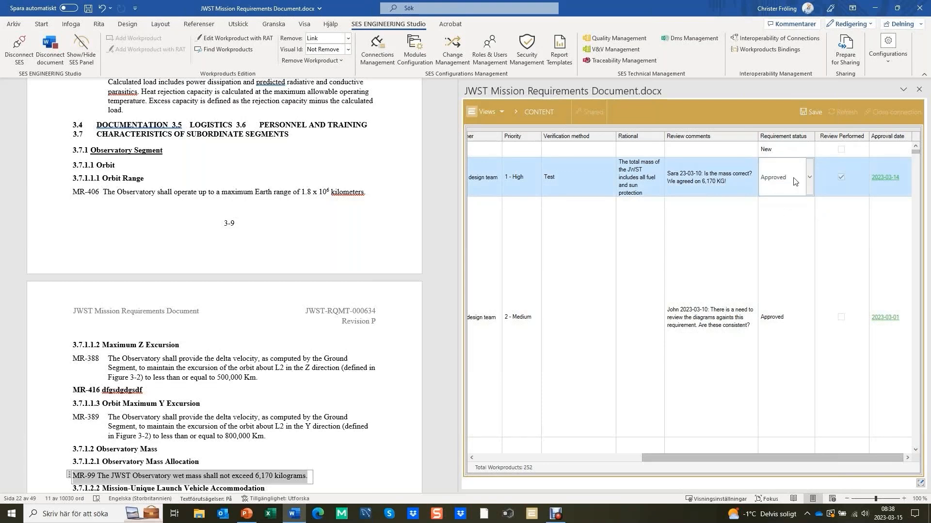
# Open the Requirement Lifecycle workflow for editing and widen its window
pyautogui.rightClick(792, 247)
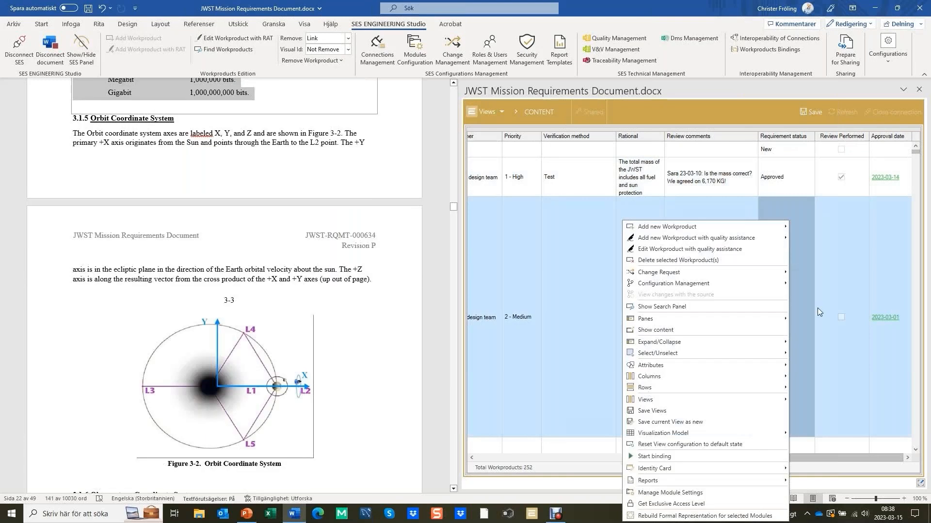
pyautogui.moveTo(678, 365)
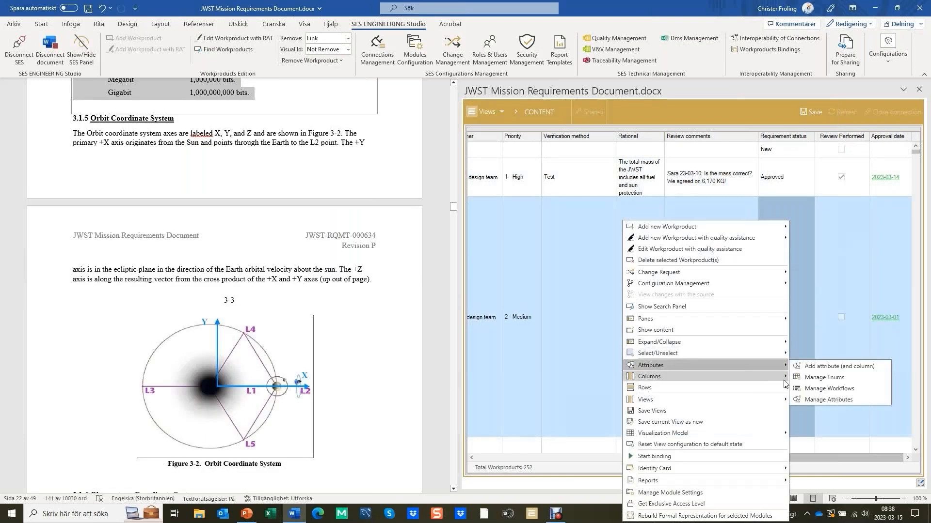
pyautogui.click(829, 389)
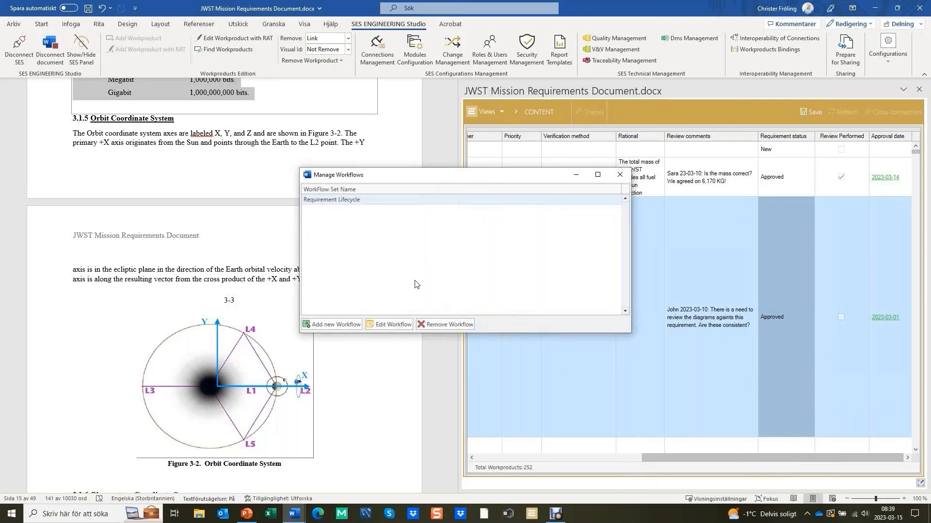
pyautogui.click(352, 205)
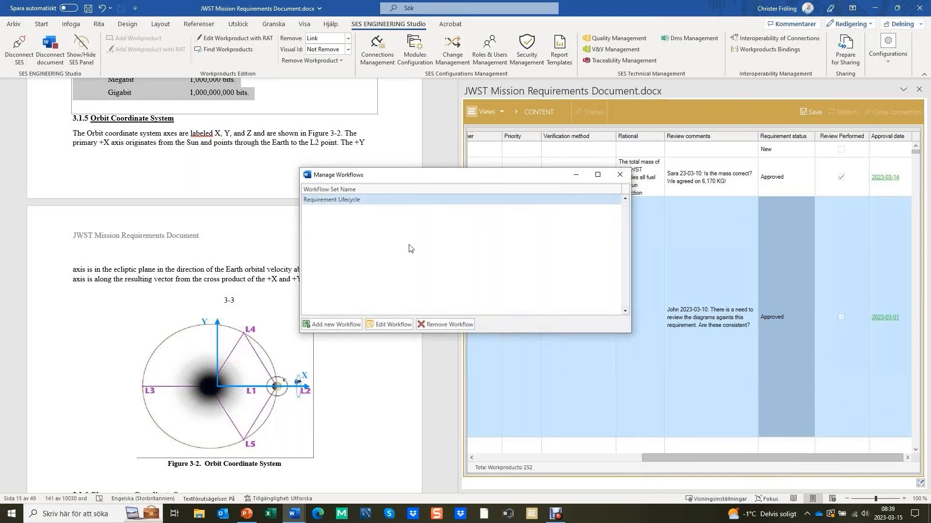
pyautogui.click(393, 325)
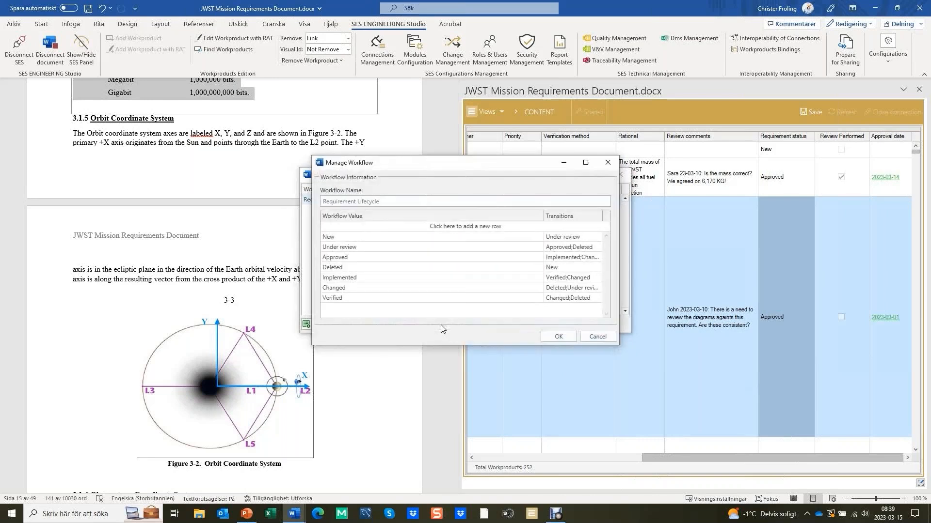
pyautogui.moveTo(619, 290); pyautogui.dragTo(667, 290)
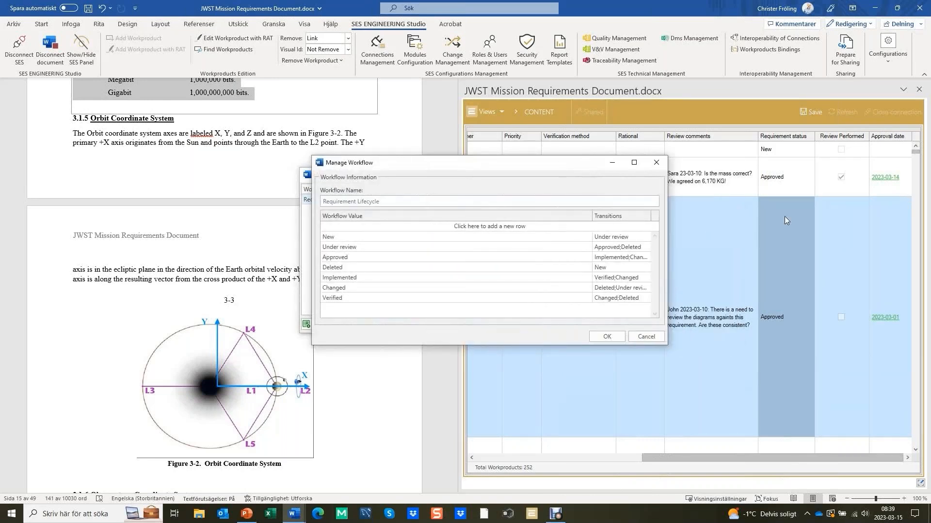
# Examine the allowed transitions of the Approved value, then close the workflow management without making changes
pyautogui.click(335, 258)
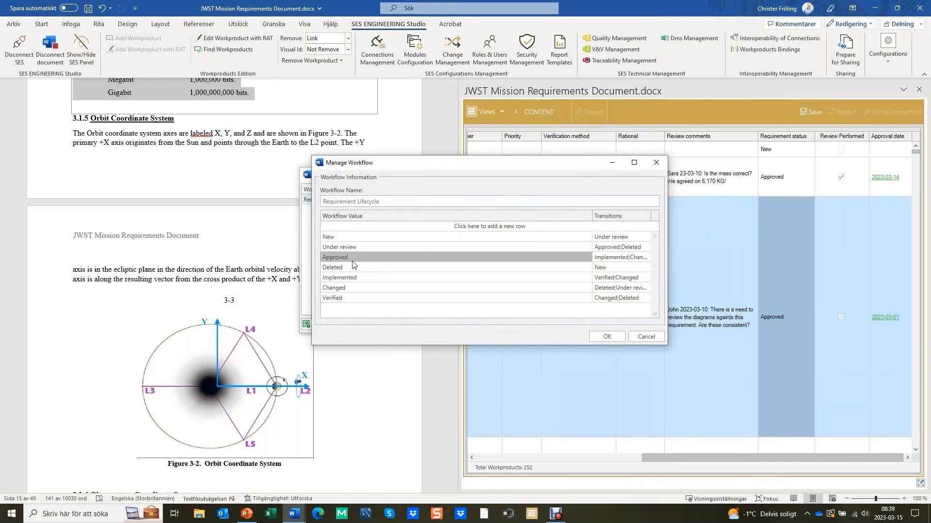
pyautogui.click(629, 258)
pyautogui.click(635, 260)
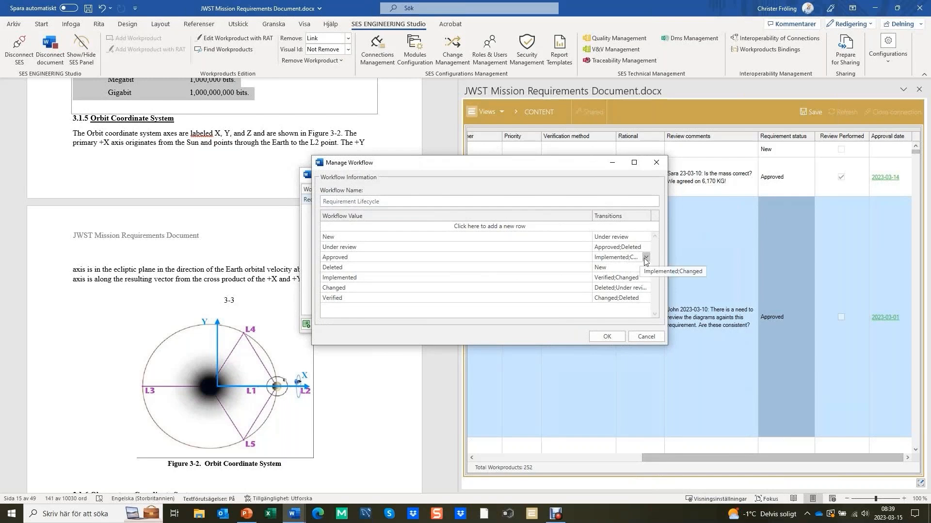
pyautogui.click(646, 258)
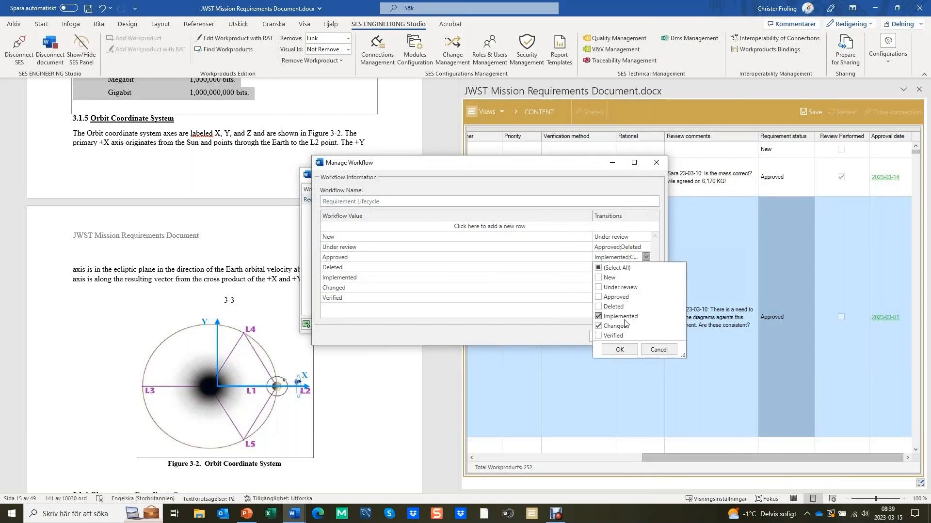
pyautogui.click(659, 350)
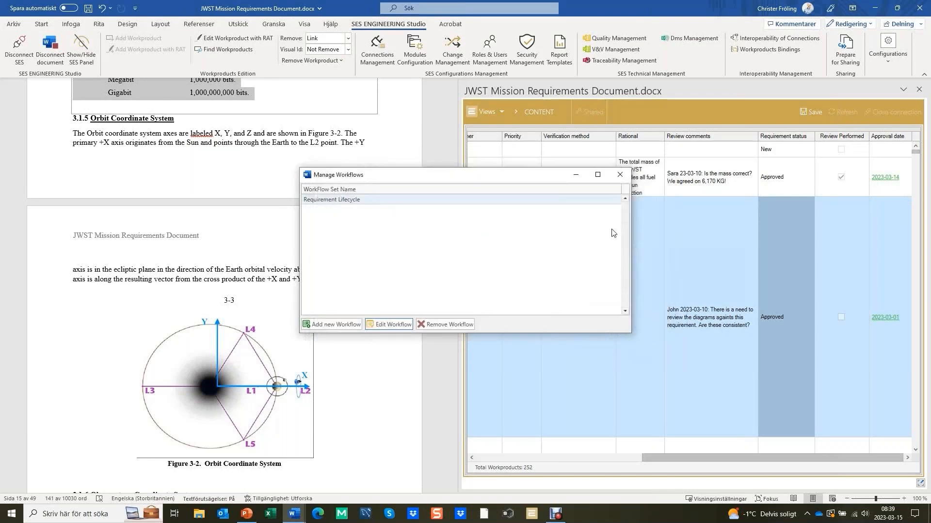
pyautogui.click(620, 174)
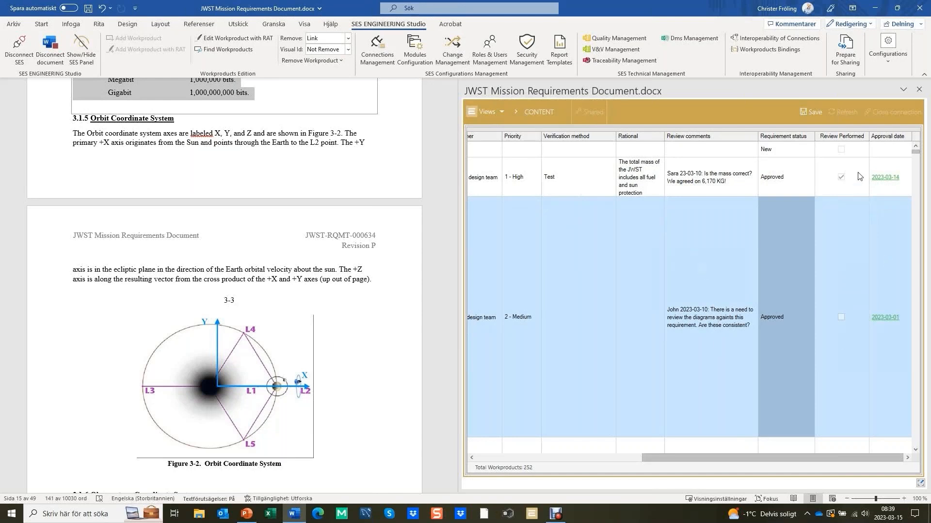
# Filter the requirements by the requirement status Under review
pyautogui.click(811, 137)
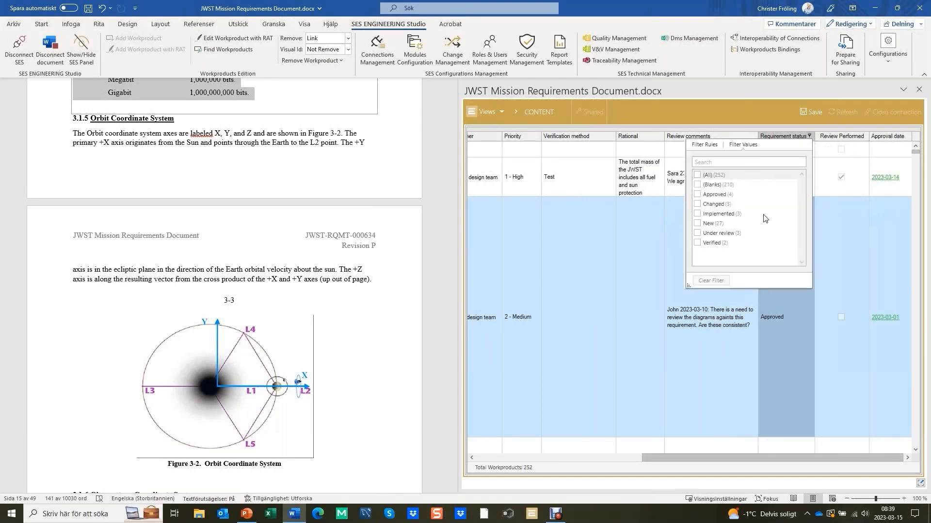
pyautogui.click(698, 234)
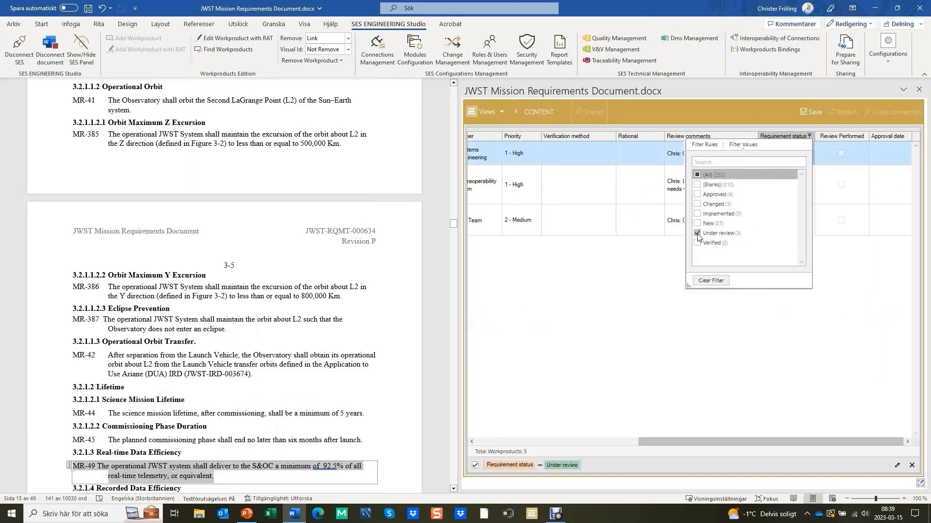
pyautogui.click(756, 315)
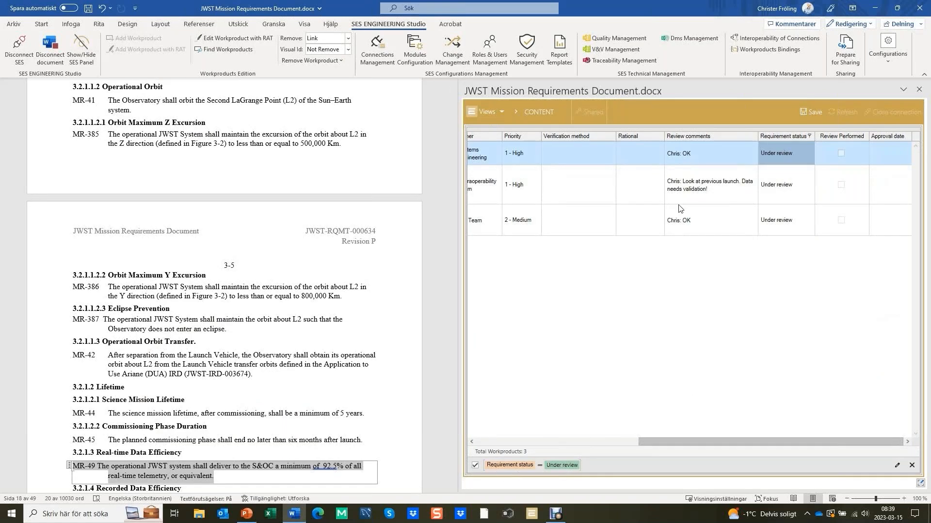
# Mark the review as performed for the two requirements whose review comment is OK, MR-49 and MR-412
pyautogui.click(844, 154)
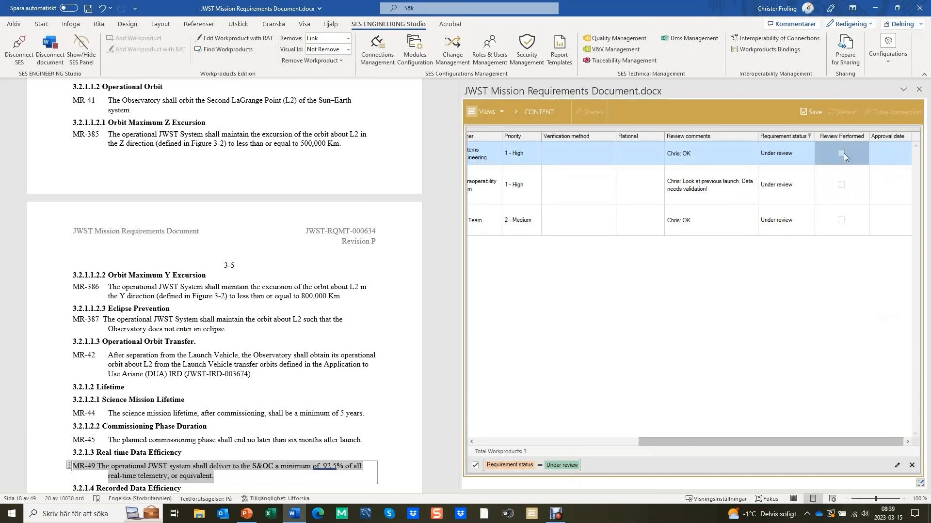
pyautogui.click(842, 154)
pyautogui.click(842, 222)
pyautogui.click(841, 220)
# Set the requirement status of the two reviewed requirements, MR-49 and MR-412, to Approved
pyautogui.click(804, 161)
pyautogui.click(804, 160)
pyautogui.click(809, 155)
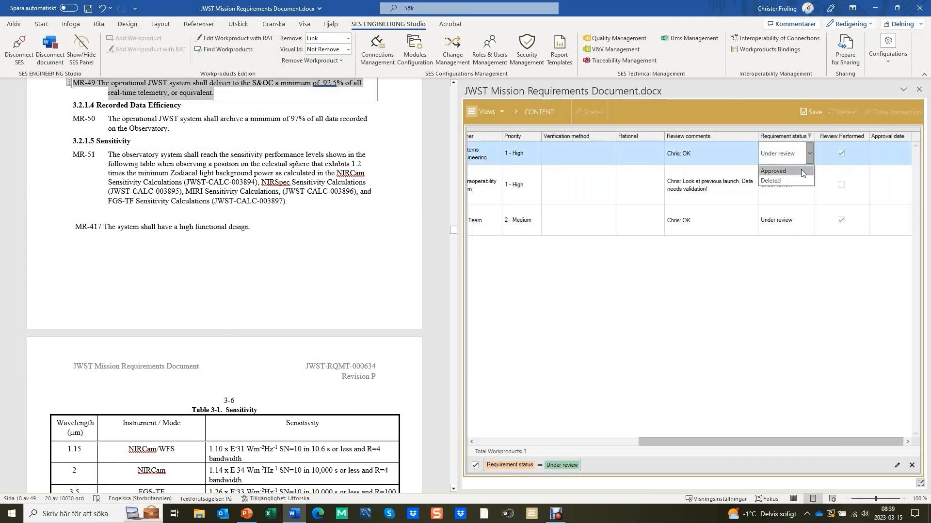
pyautogui.click(801, 170)
pyautogui.click(805, 218)
pyautogui.click(804, 194)
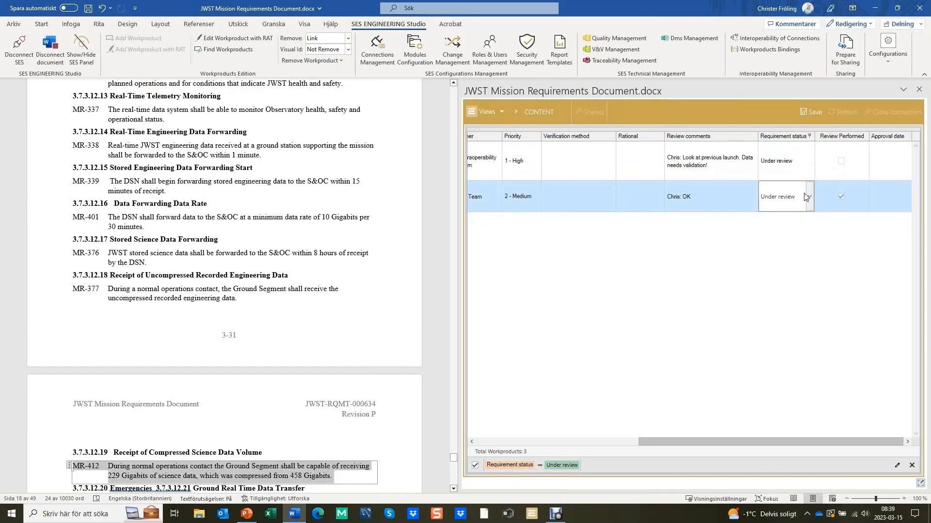
pyautogui.click(810, 198)
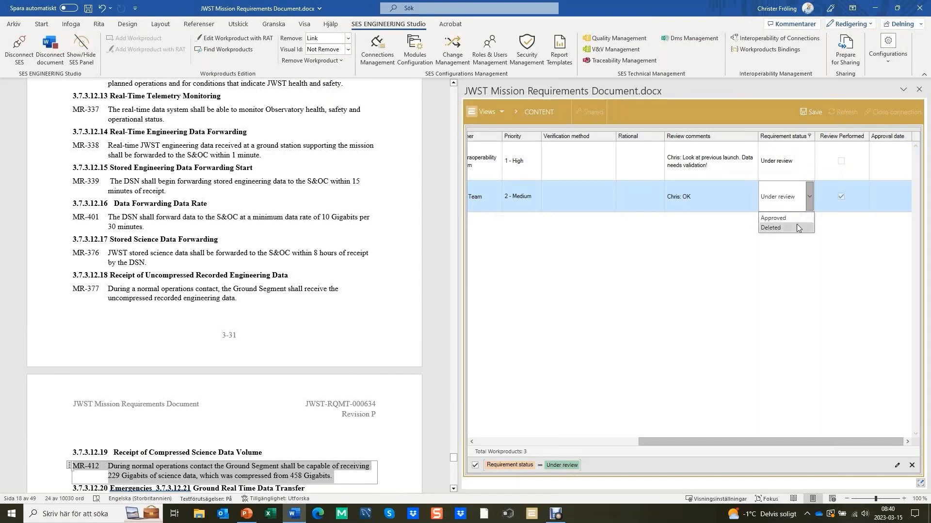
pyautogui.click(795, 225)
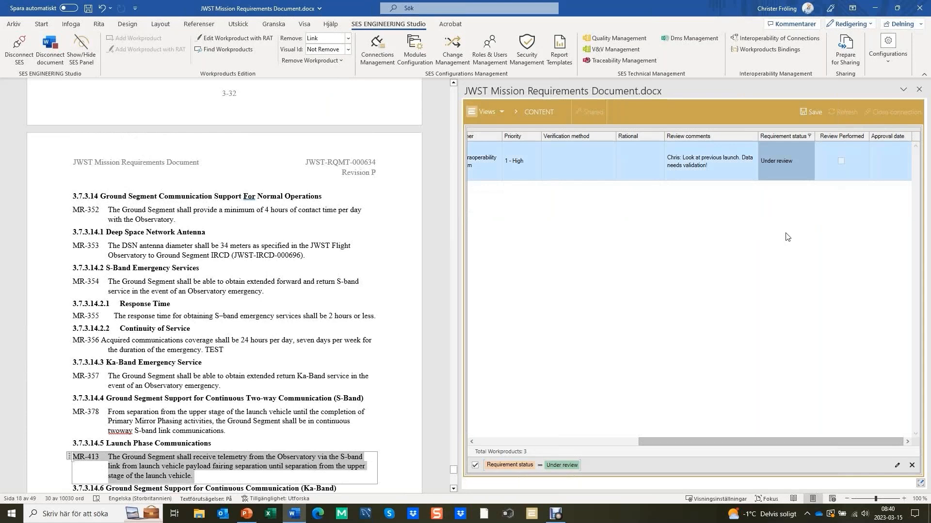
# Clear the requirement status filter and look over the statuses in the full requirement list
pyautogui.click(810, 136)
pyautogui.click(713, 281)
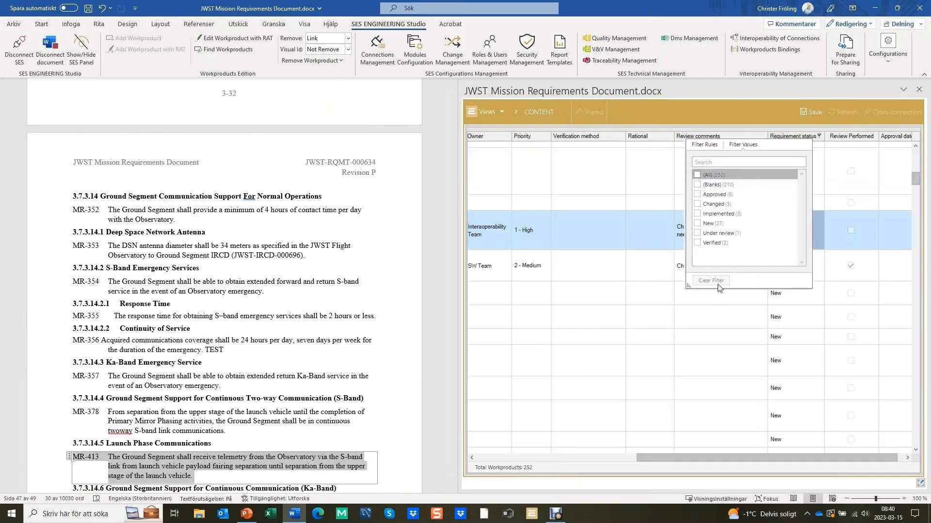
pyautogui.click(697, 174)
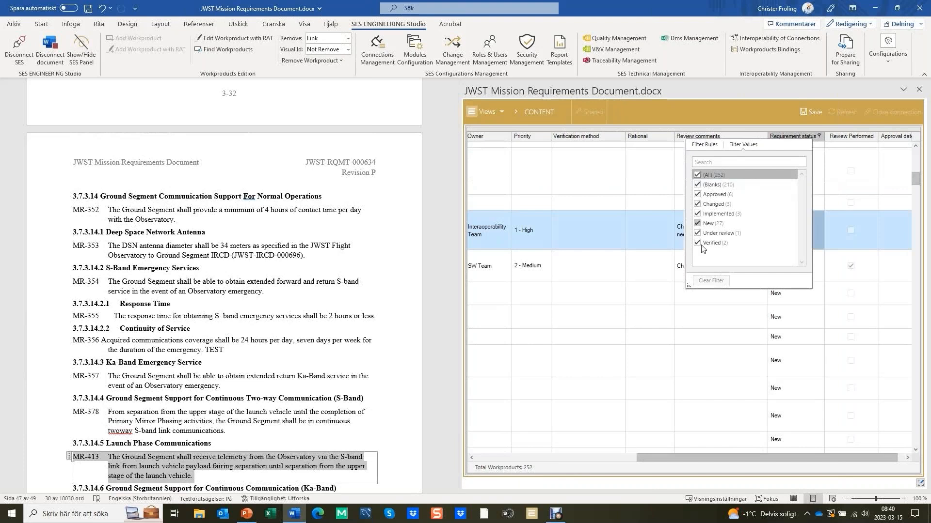
pyautogui.click(822, 274)
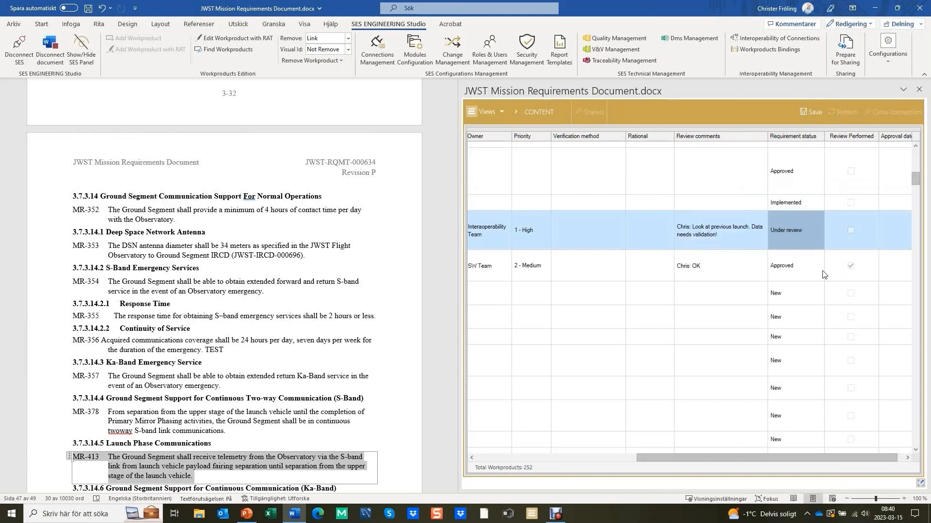
pyautogui.scroll(2, 800, 231)
pyautogui.scroll(-1, 799, 231)
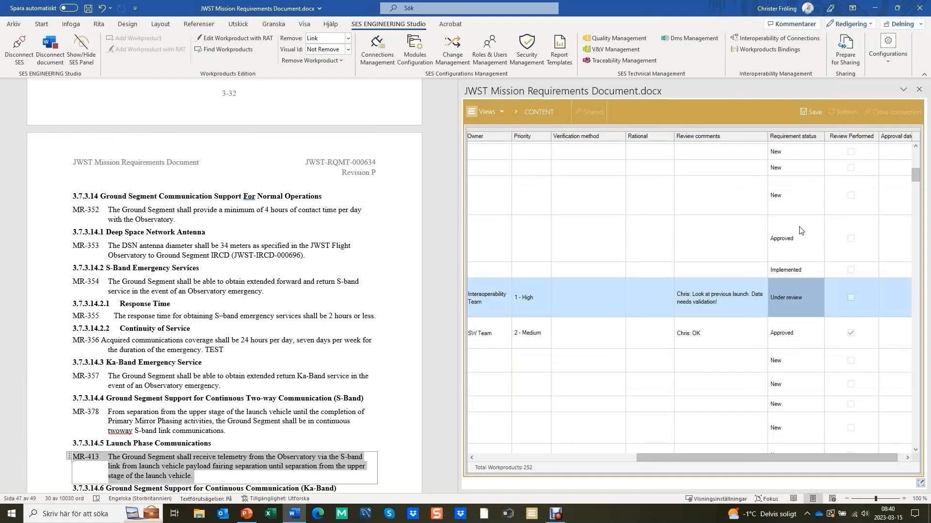
pyautogui.scroll(-1, 800, 231)
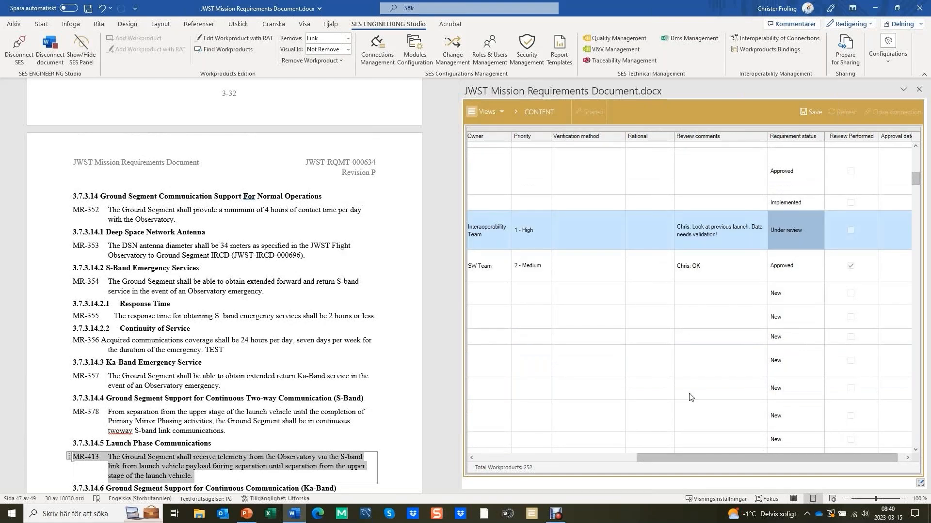